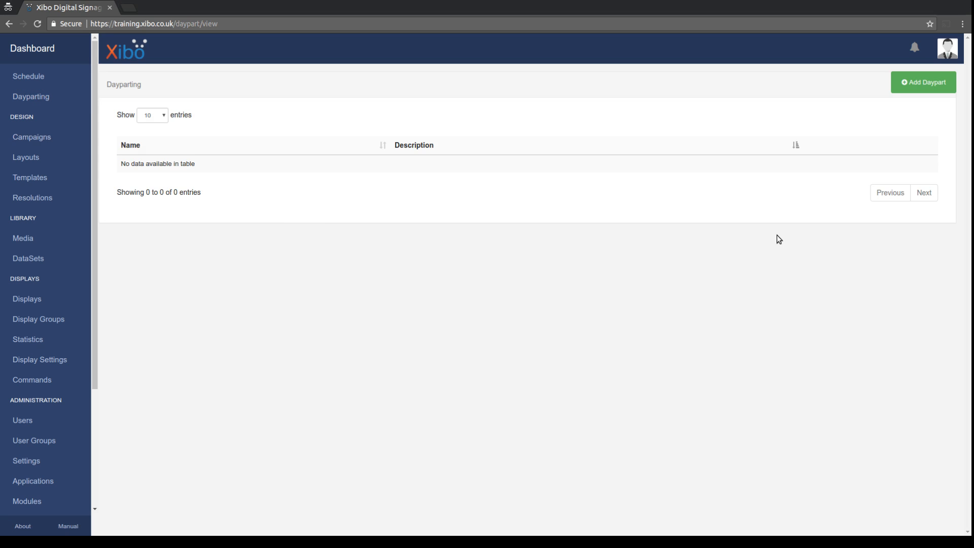
Add a daypart named Breakfast running 06:00 to 10:00 and save it.
click(925, 85)
text(Breakfast)
click(388, 208)
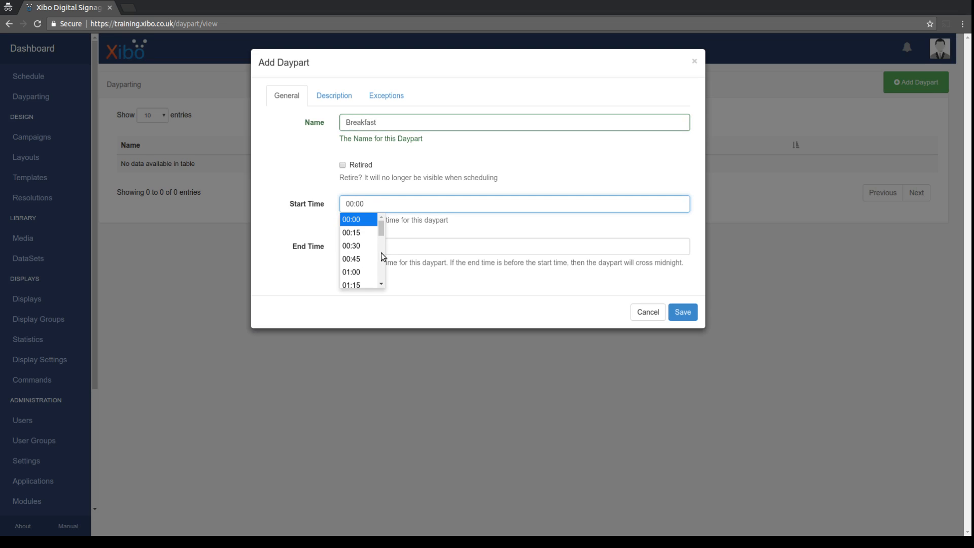
scroll(379, 233, down, 6)
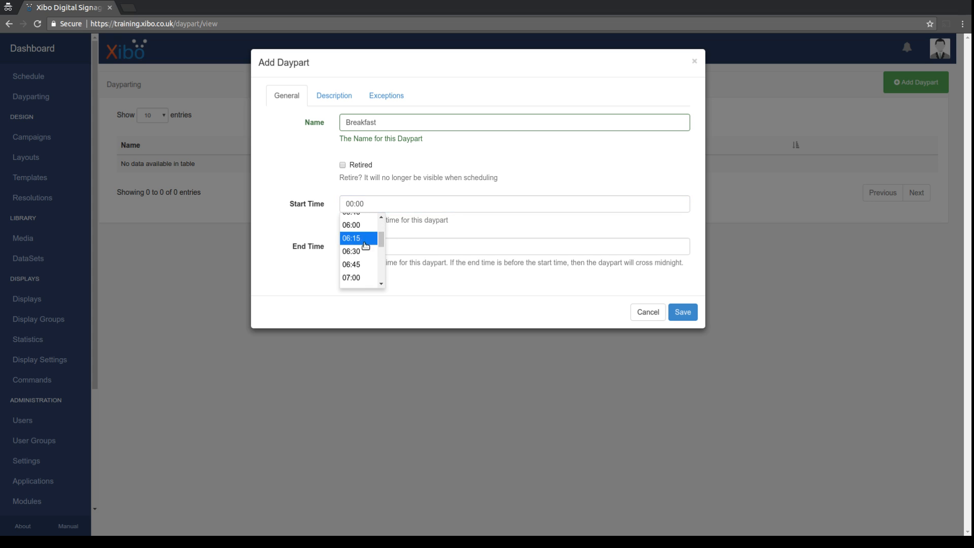
click(359, 233)
click(366, 248)
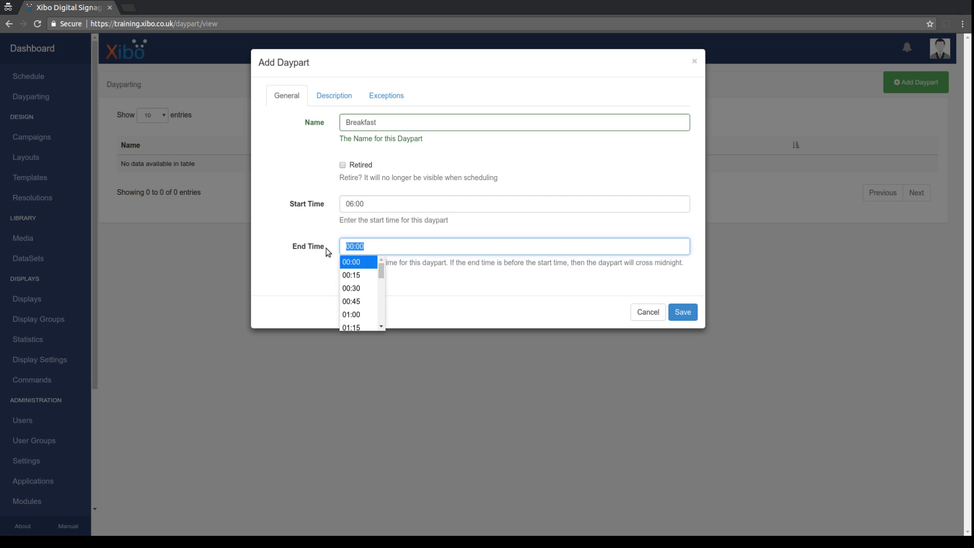
drag(379, 276, 381, 299)
click(357, 282)
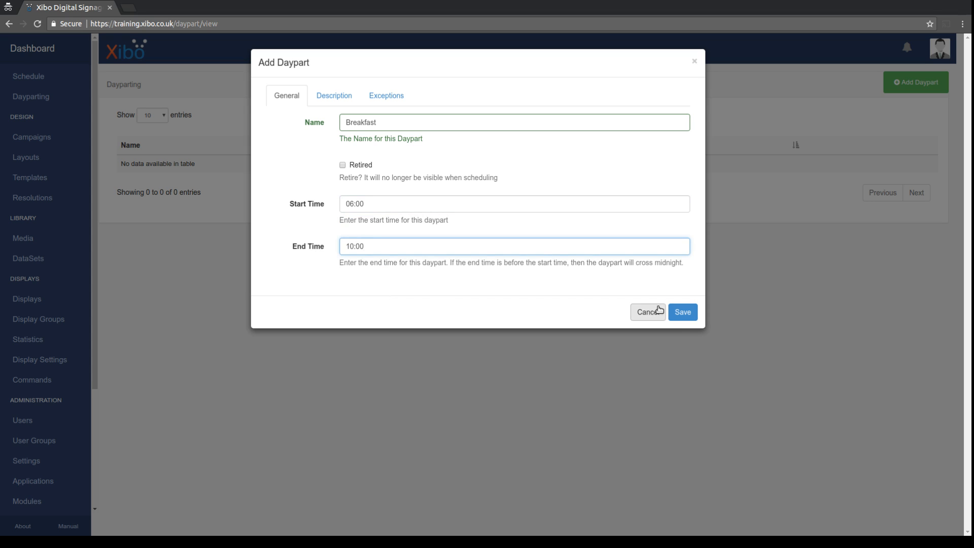
click(681, 315)
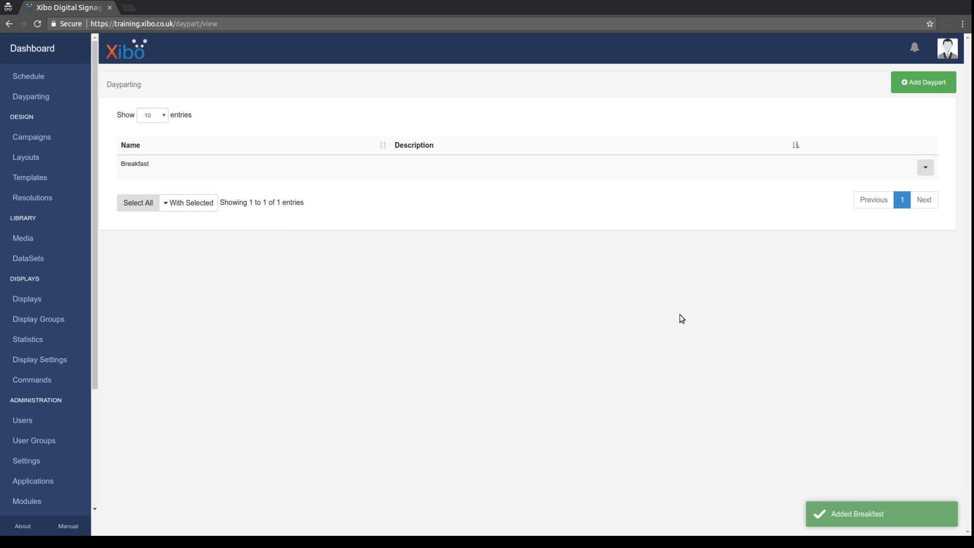
click(934, 86)
Name the new daypart Day, set it to run 10:00 to 22:00, and save it.
text(Day)
click(381, 200)
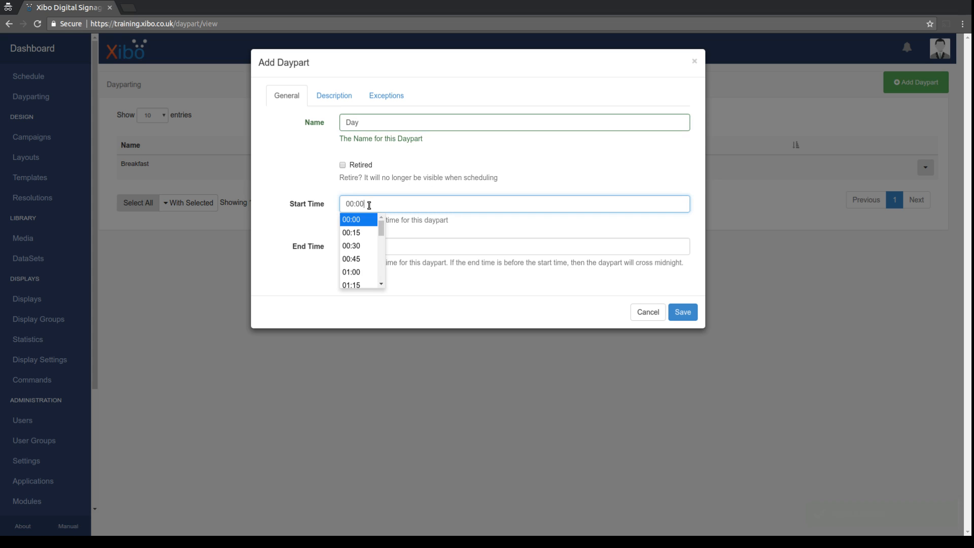
drag(382, 227, 381, 317)
click(352, 219)
click(381, 247)
click(358, 304)
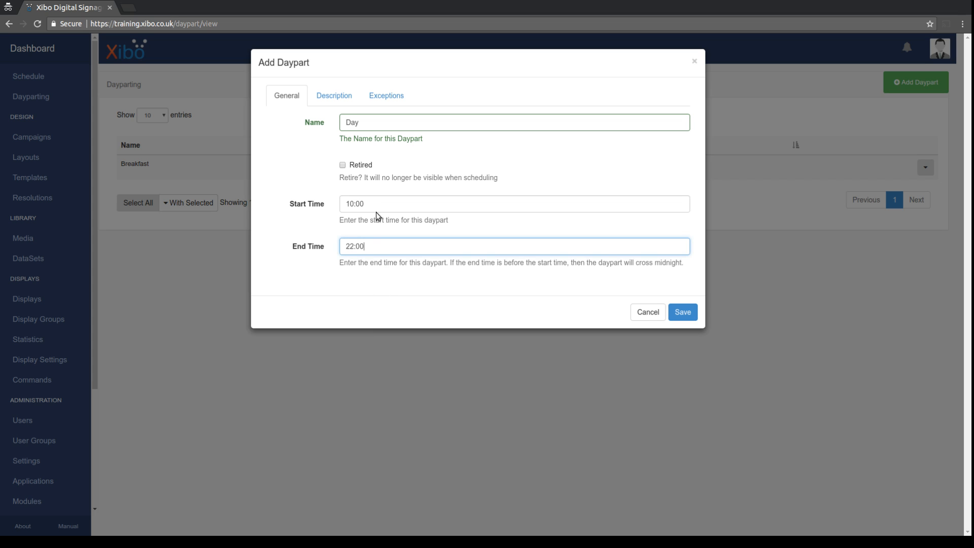
click(684, 313)
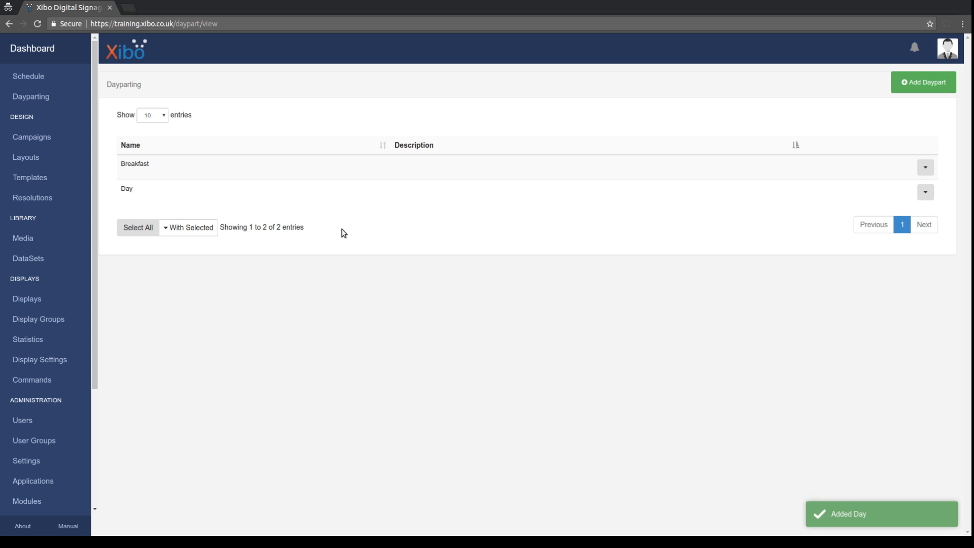
Start a new schedule event on the Breakfast daypart beginning 18 July 2017.
click(35, 76)
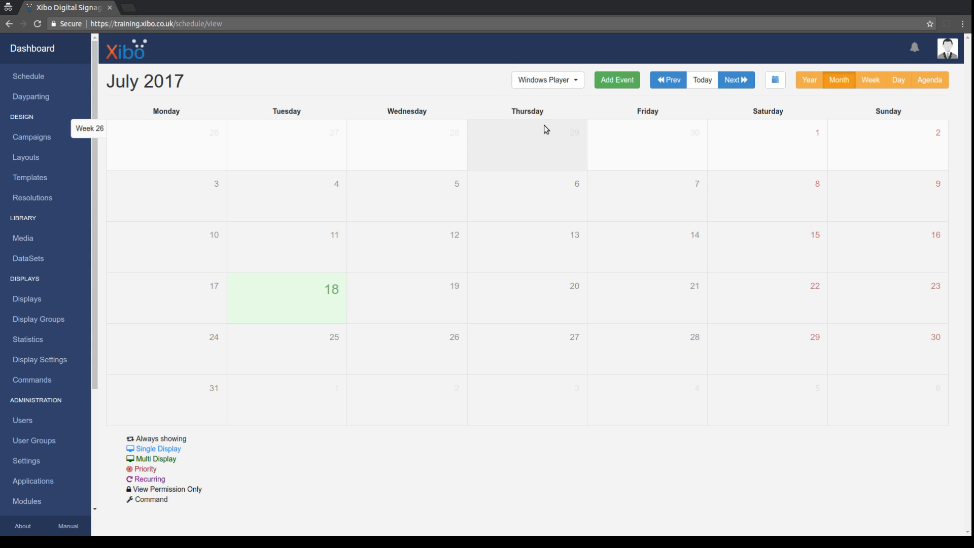
click(616, 80)
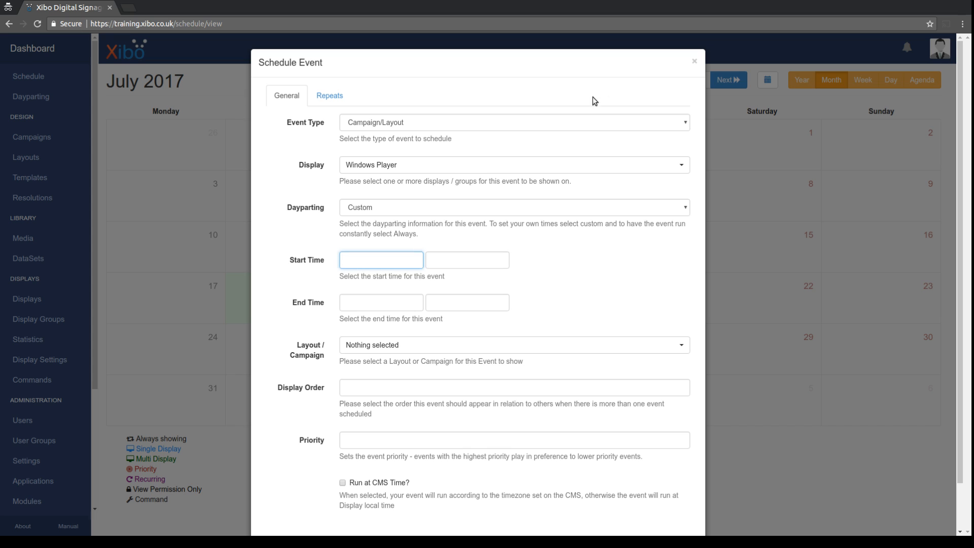
click(379, 126)
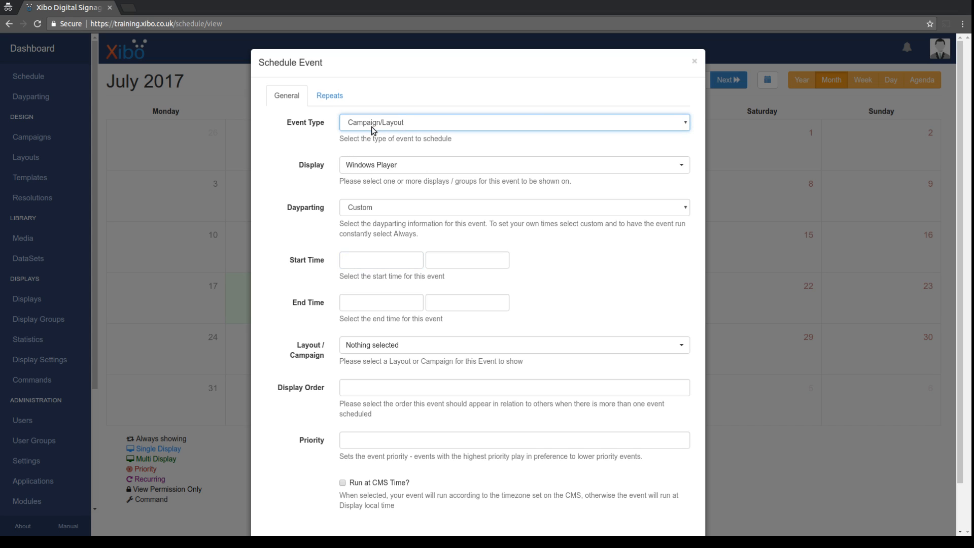
click(362, 209)
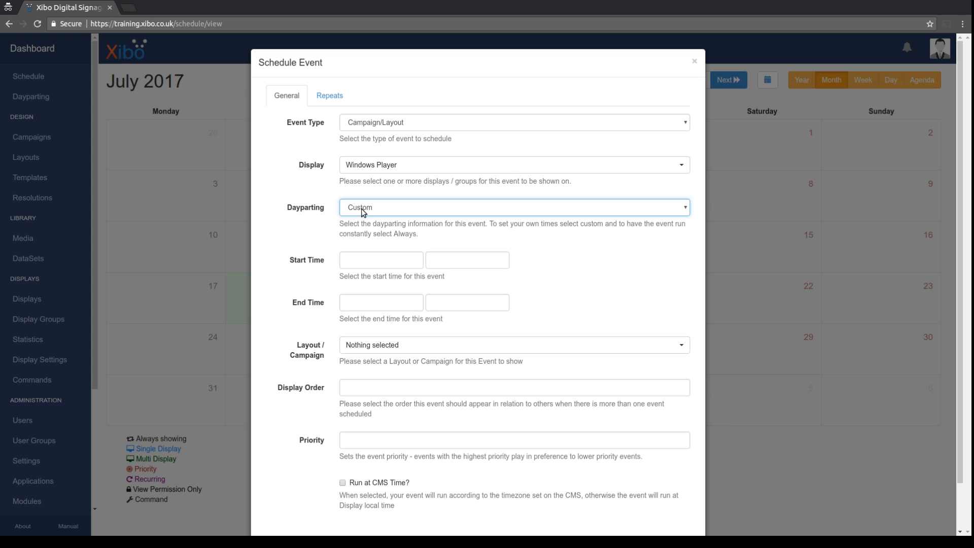
click(364, 241)
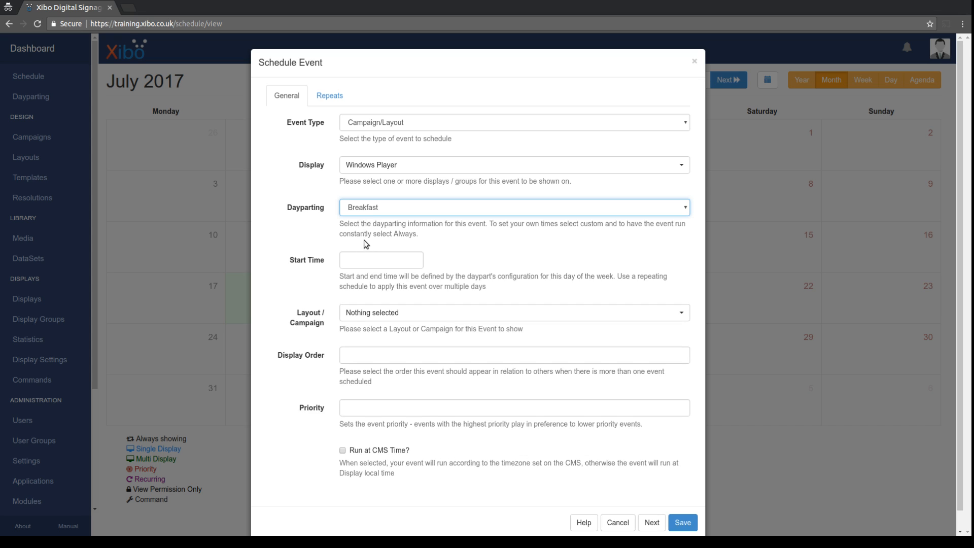
click(358, 258)
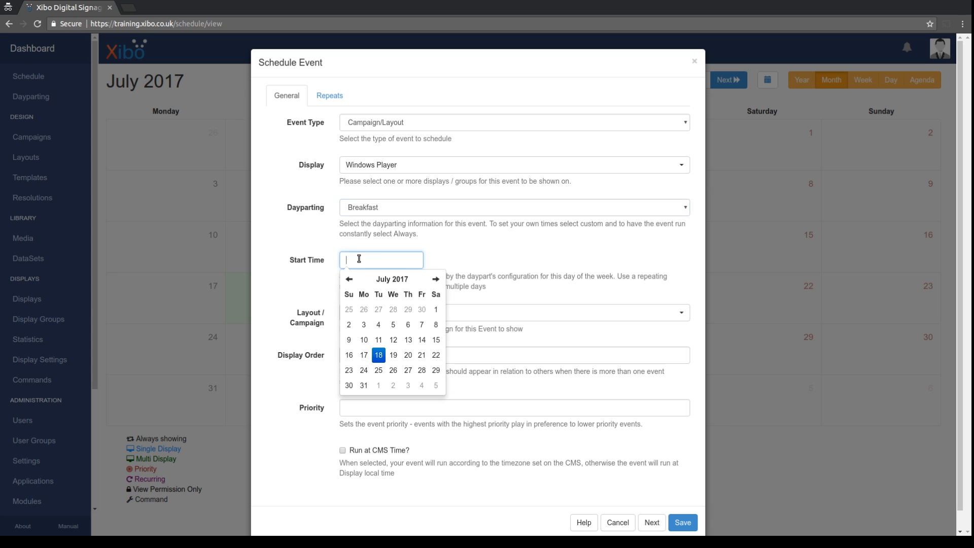
click(379, 356)
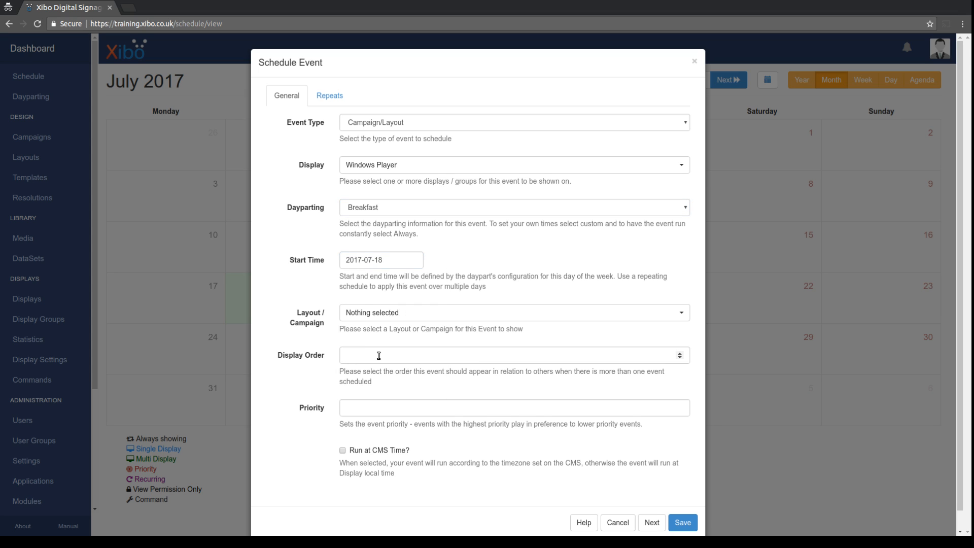
Choose Breakfast Menu as the event's layout and begin setting priority 1.
click(376, 313)
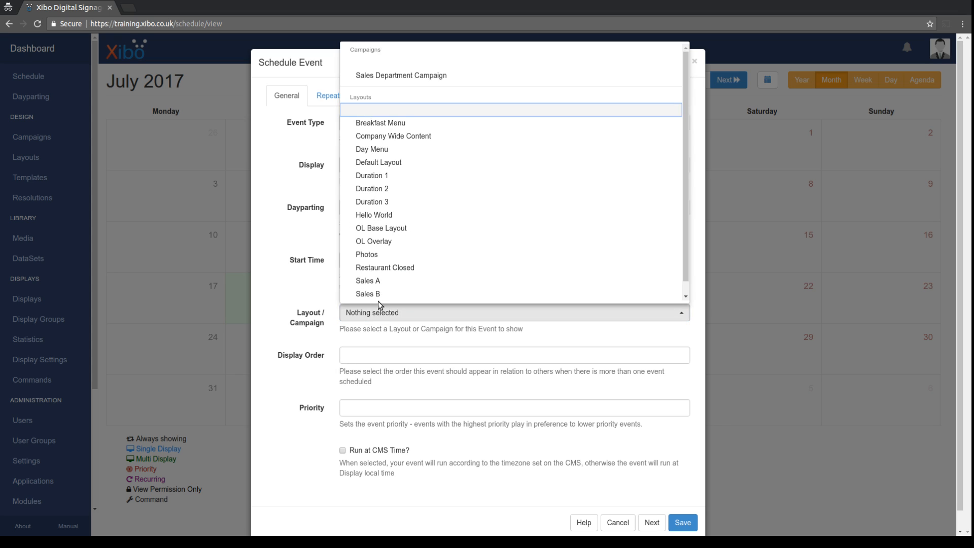
click(384, 149)
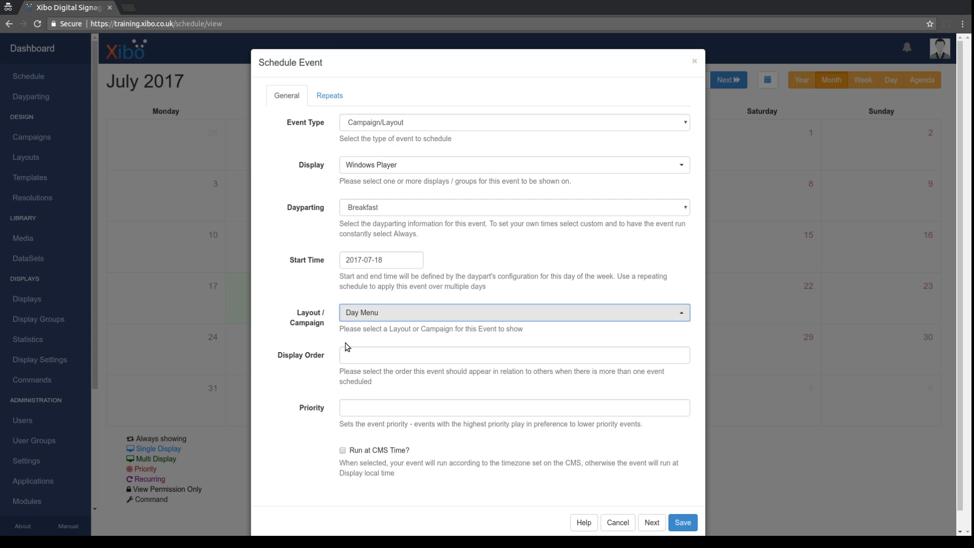
click(369, 324)
click(380, 125)
click(349, 410)
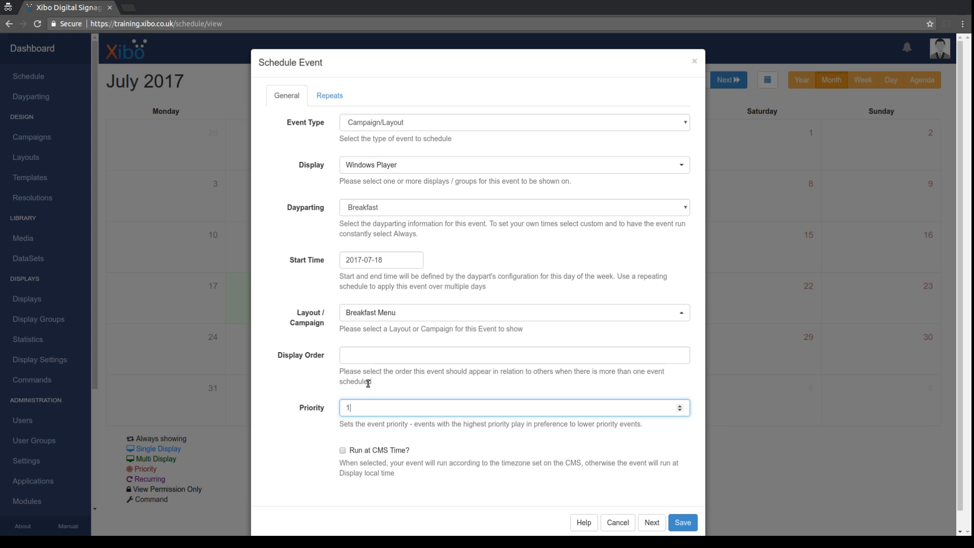
Set the Breakfast Menu event to repeat Daily, every 1 day, and save it.
click(330, 96)
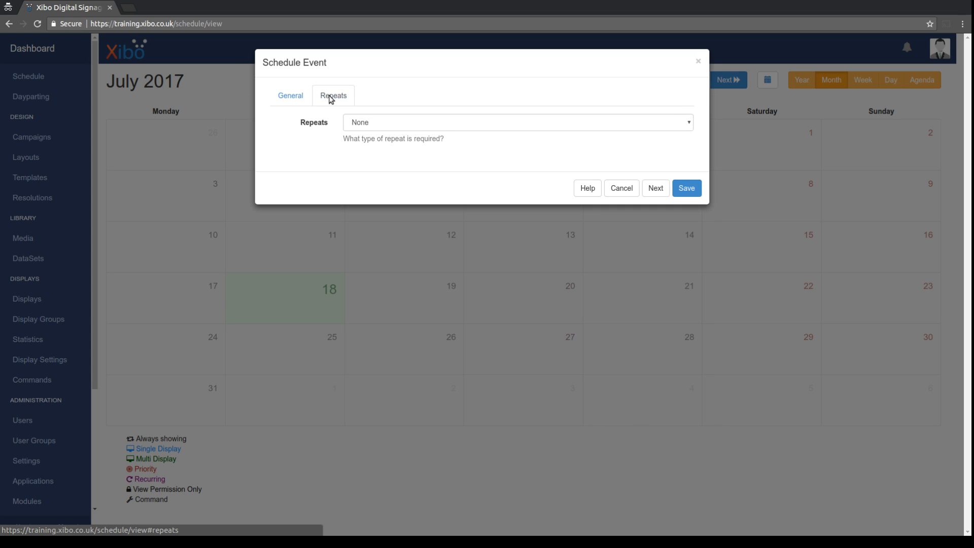
click(356, 123)
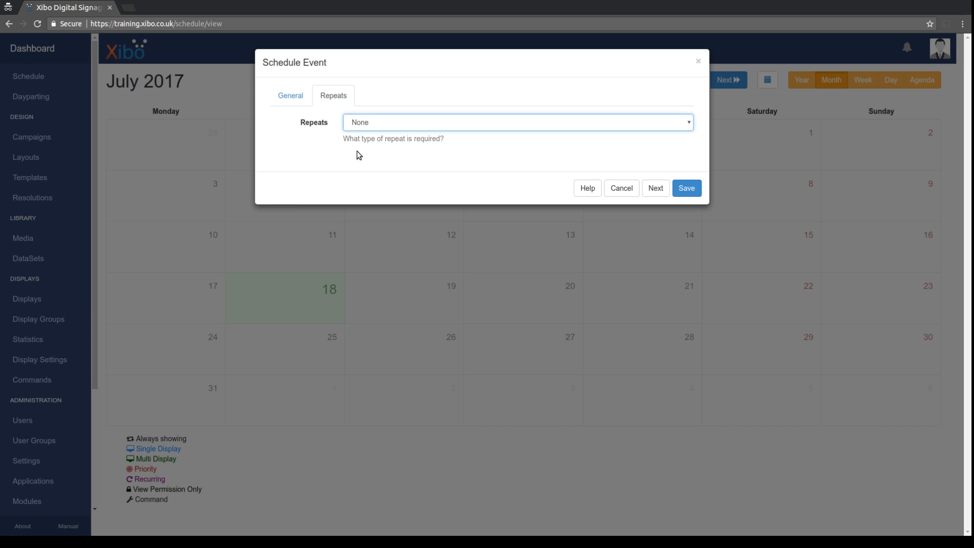
click(358, 164)
click(357, 165)
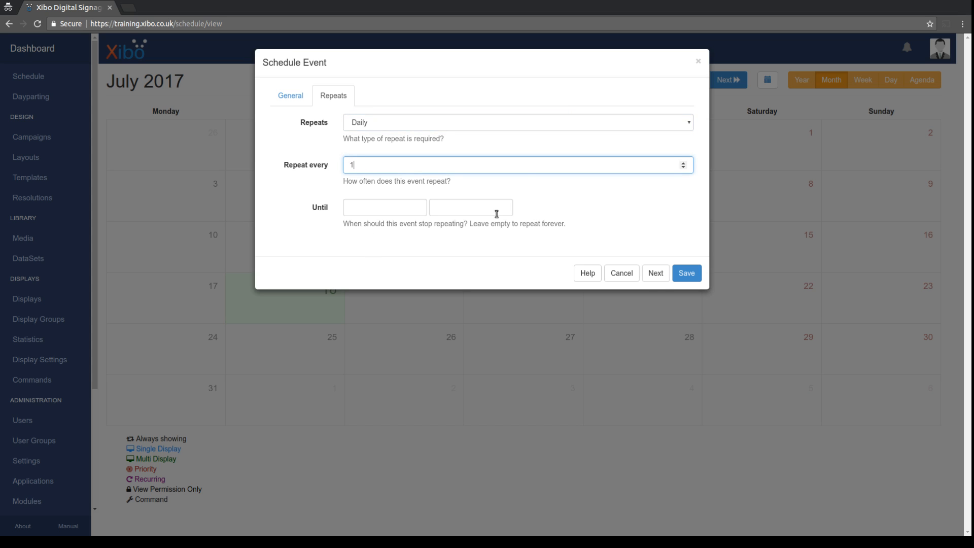
click(690, 277)
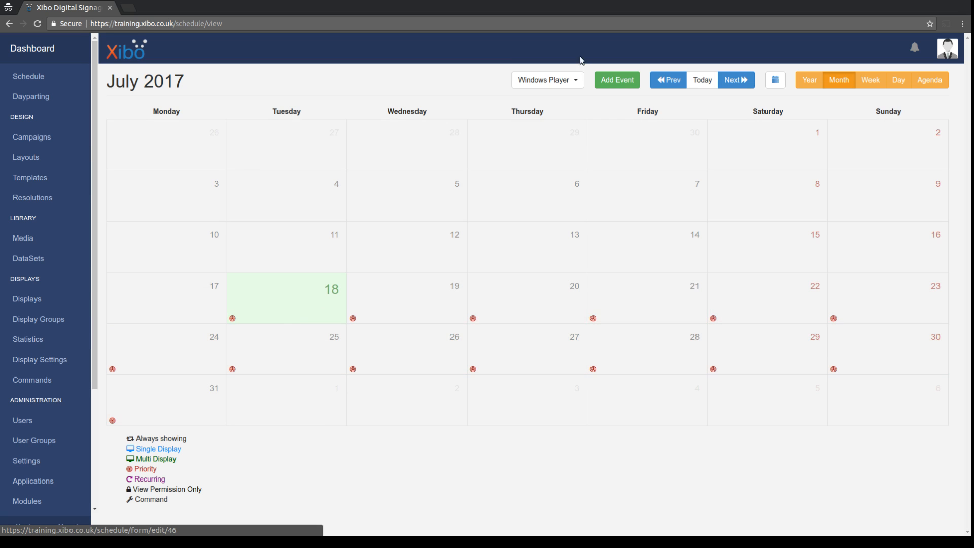
Add an event on the Day daypart from 18 July 2017 showing Day Menu with priority 1.
click(599, 80)
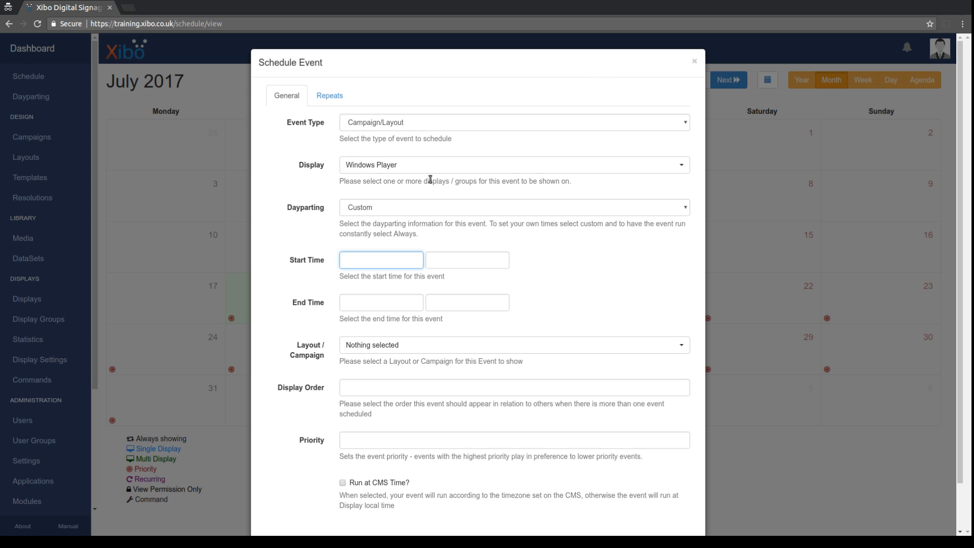
click(377, 205)
click(361, 245)
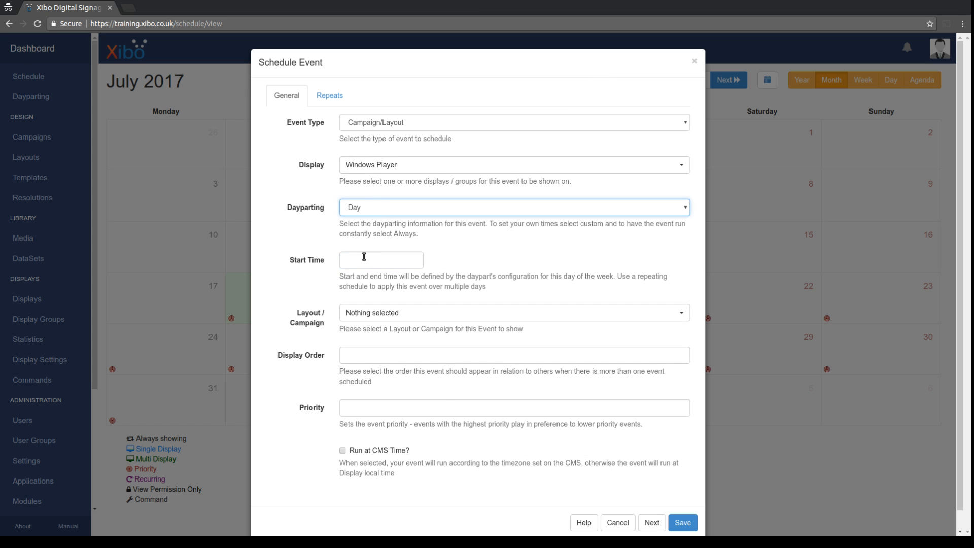
click(364, 256)
click(381, 358)
click(359, 313)
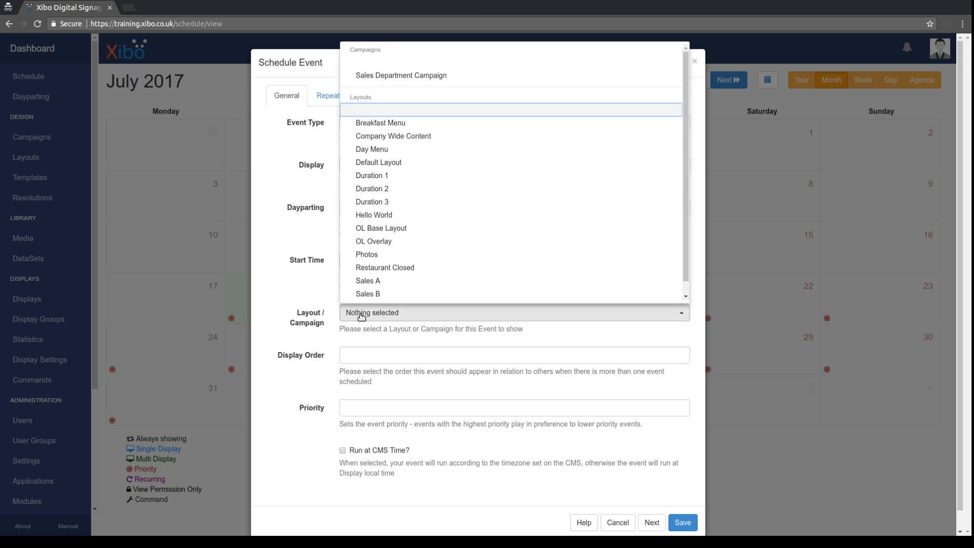
click(378, 150)
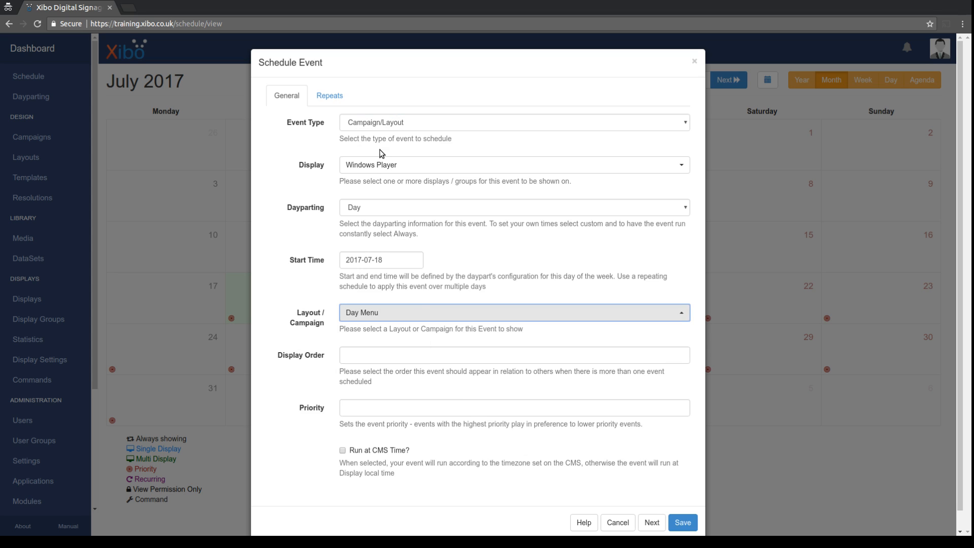
click(371, 409)
text(1)
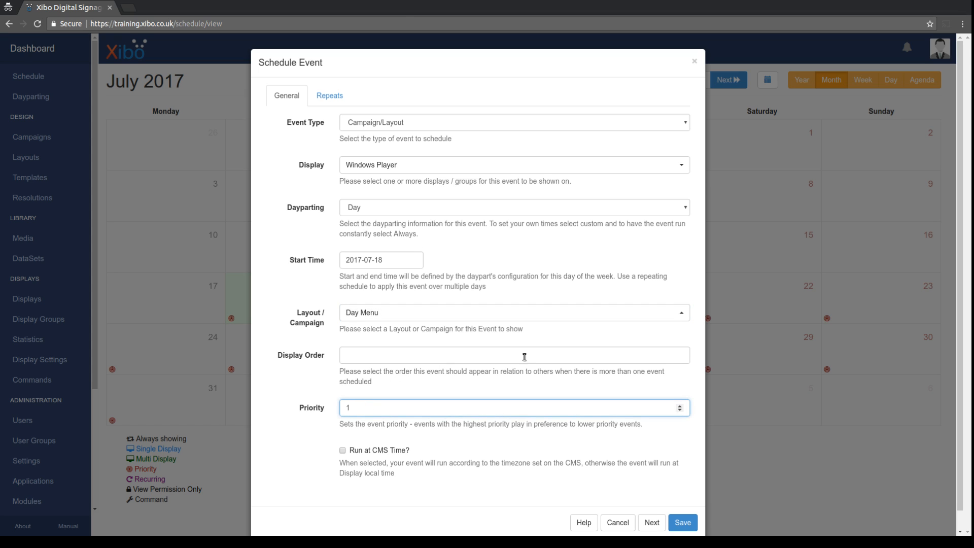
Make the Day Menu event repeat Daily, every 1 day, and save it.
click(330, 96)
click(363, 122)
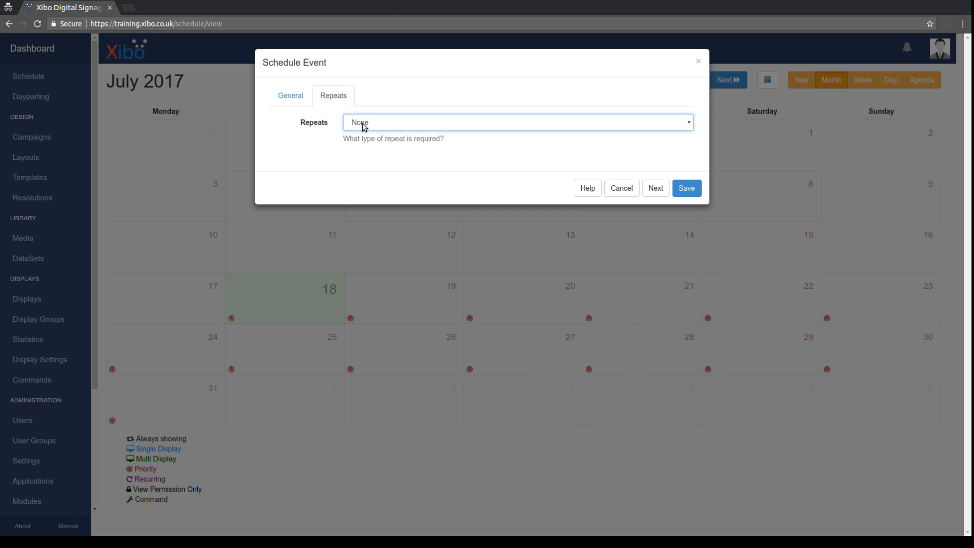
click(360, 158)
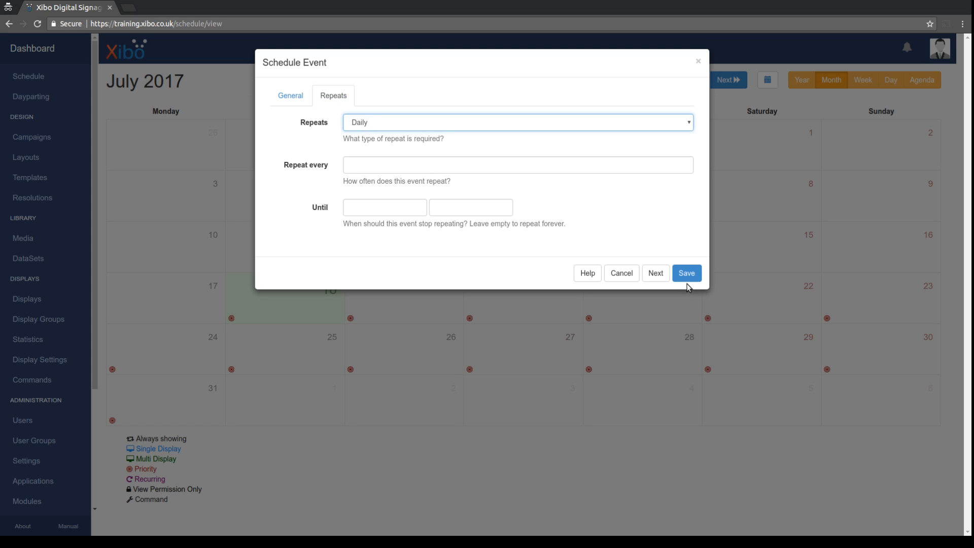
click(372, 161)
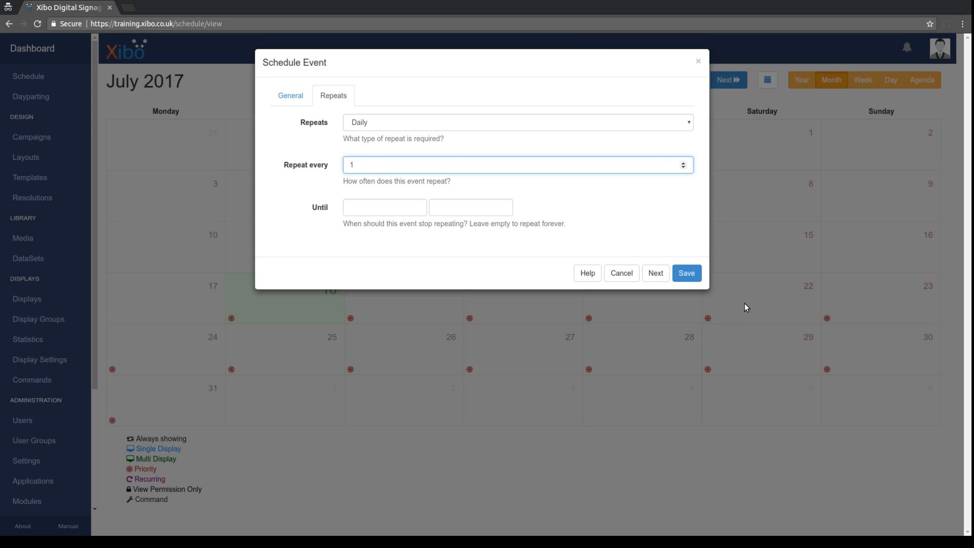
click(687, 274)
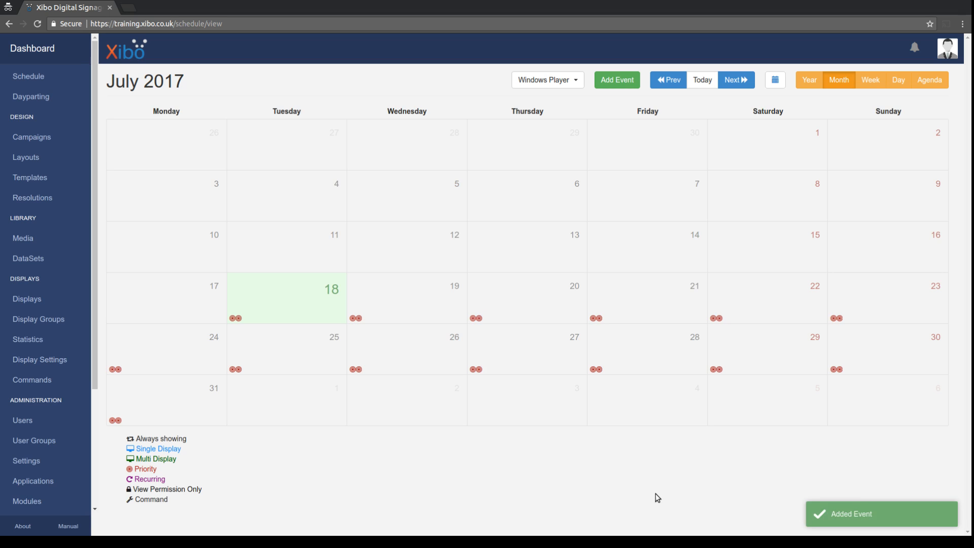
Add an Always-dayparting event showing the Restaurant Closed layout and save it.
click(610, 82)
click(391, 205)
click(369, 232)
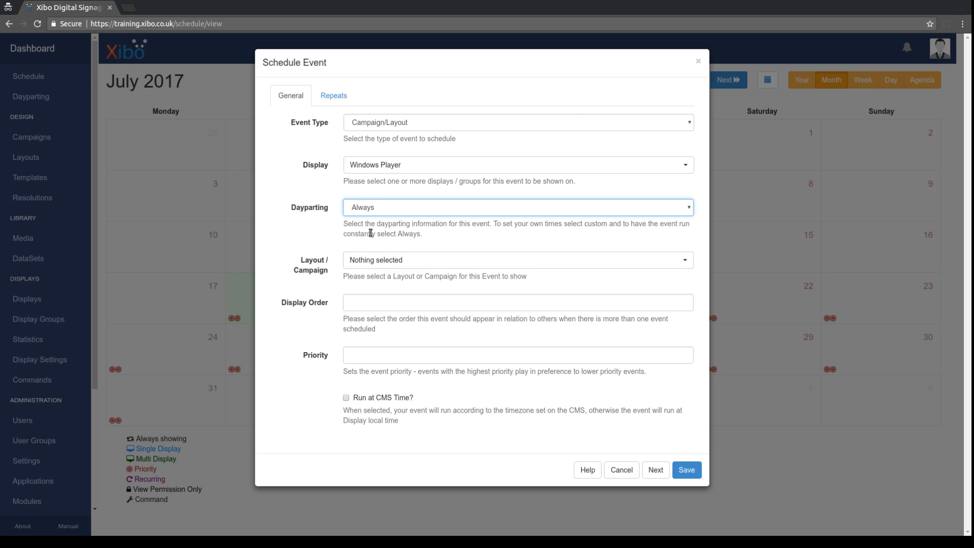
click(373, 261)
click(406, 496)
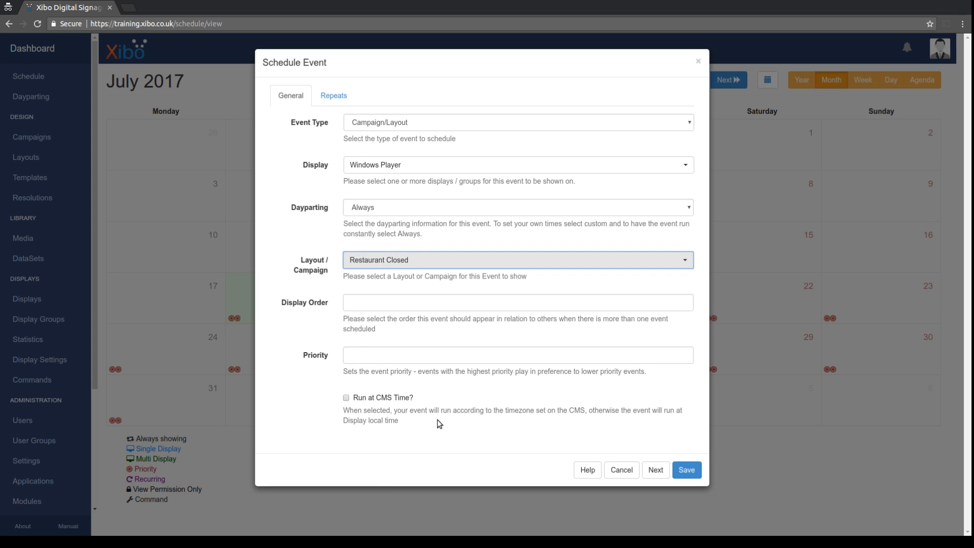
click(685, 471)
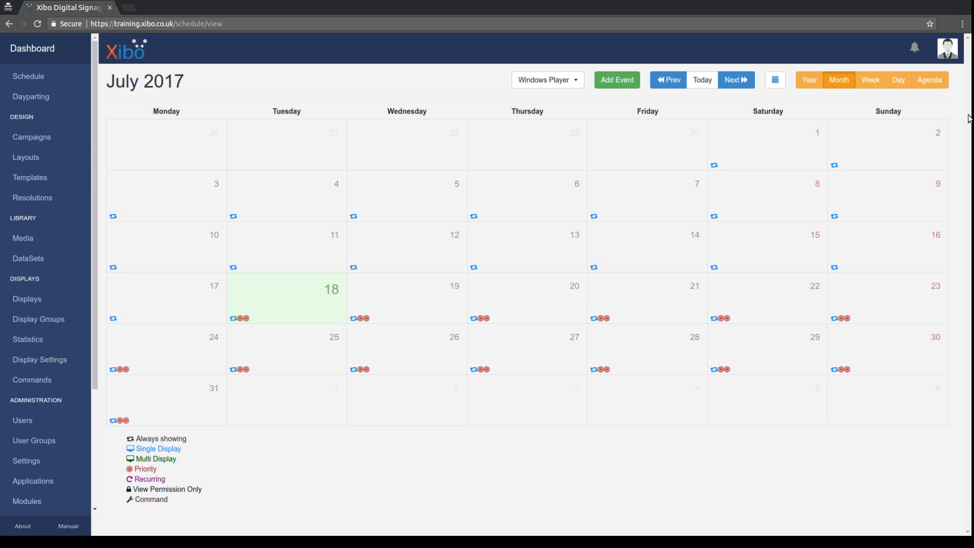
In agenda view, scrub 18 July from early morning to 22:00 to see which menu plays.
click(925, 85)
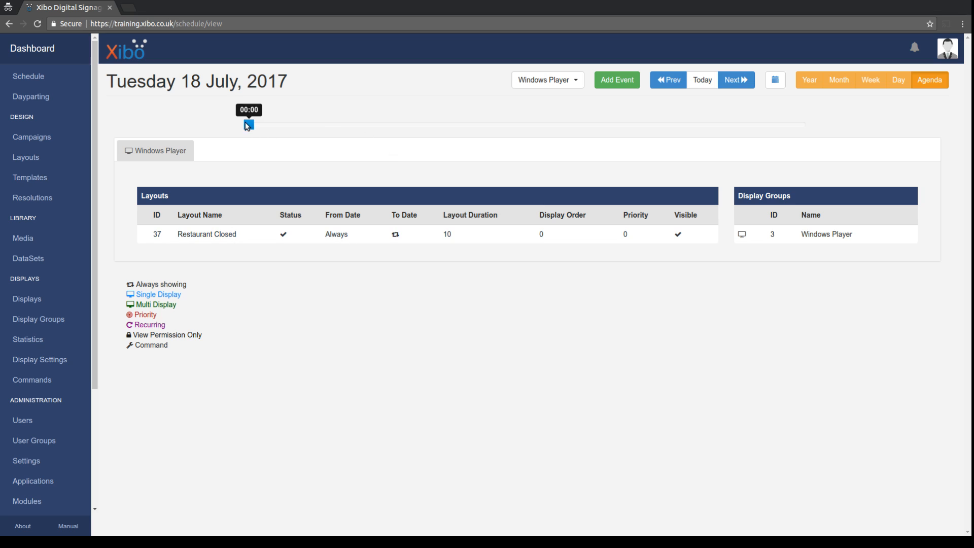
drag(248, 123, 387, 127)
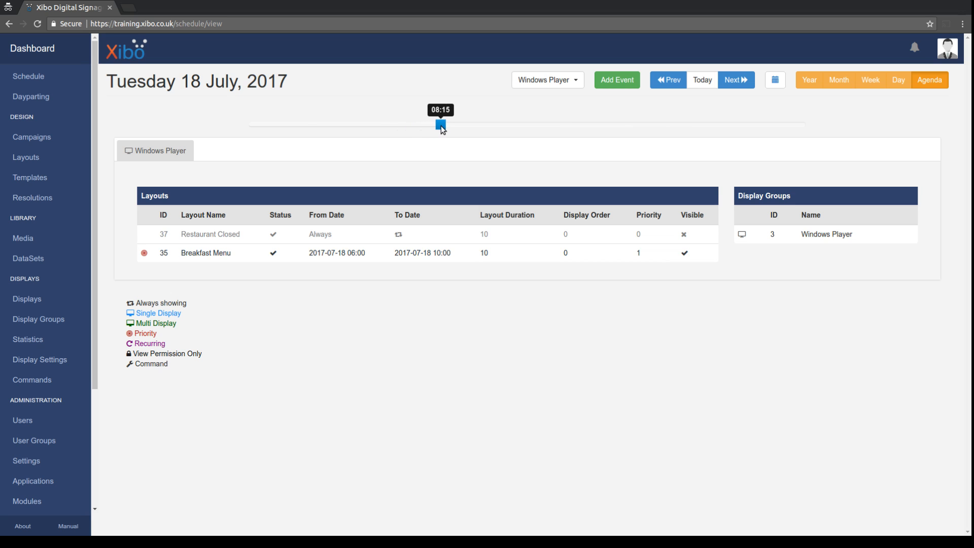
click(441, 124)
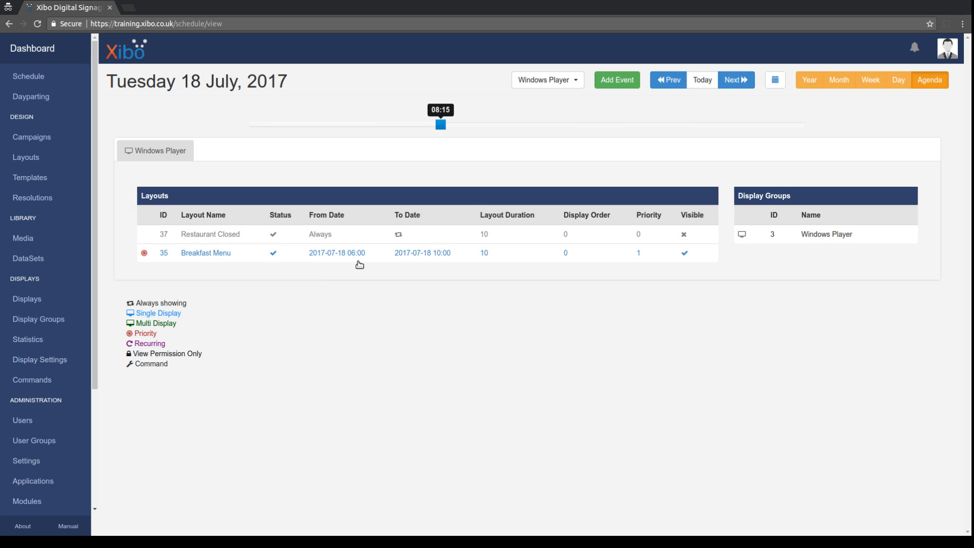
drag(440, 124, 481, 124)
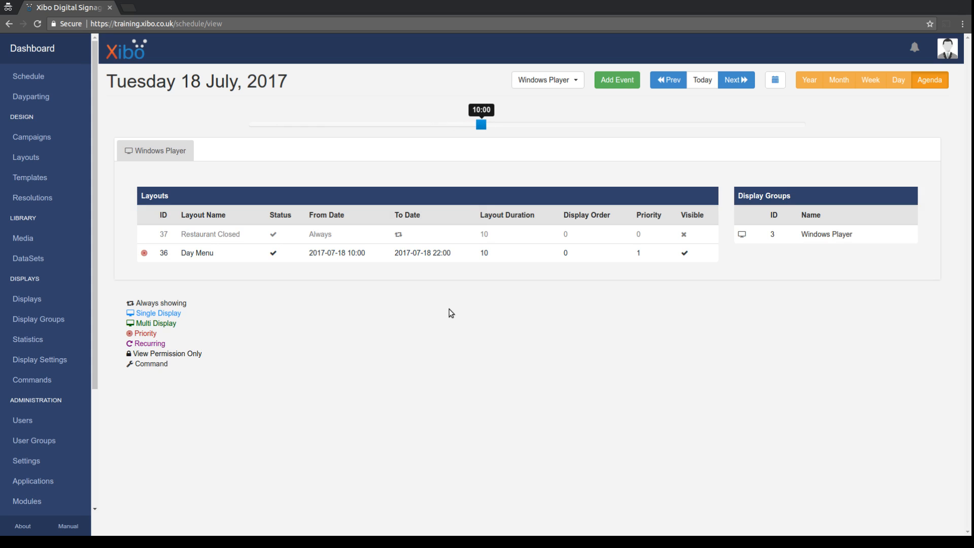
mouse_move(228, 235)
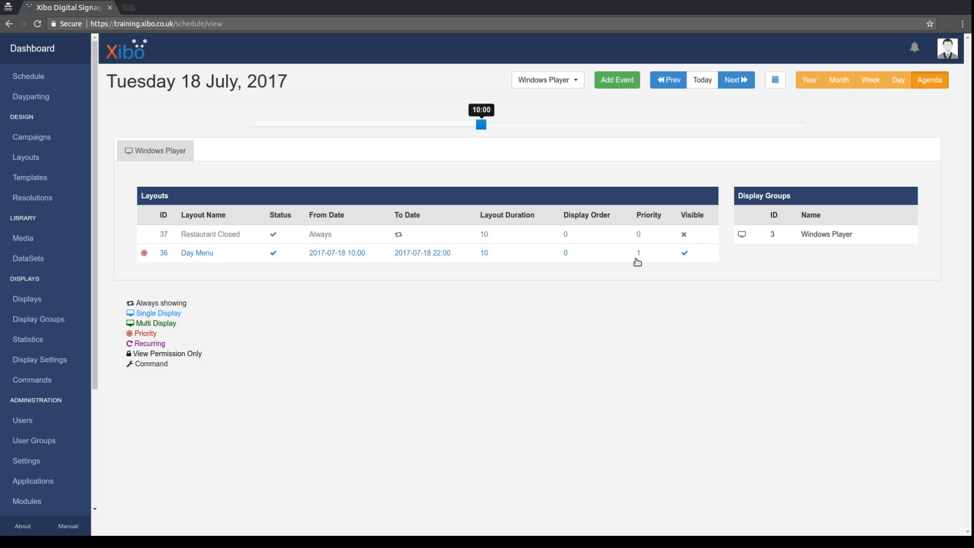
drag(481, 124, 529, 127)
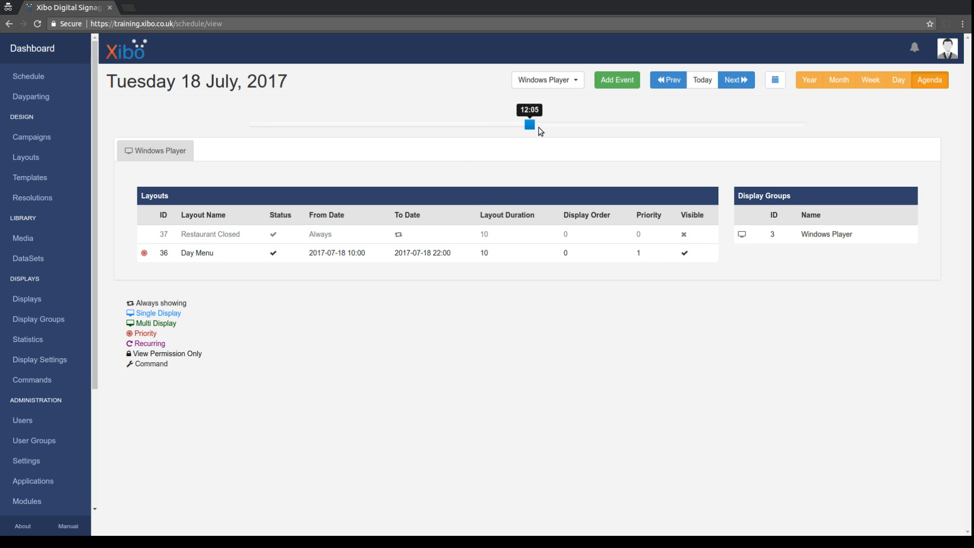
drag(638, 125, 711, 128)
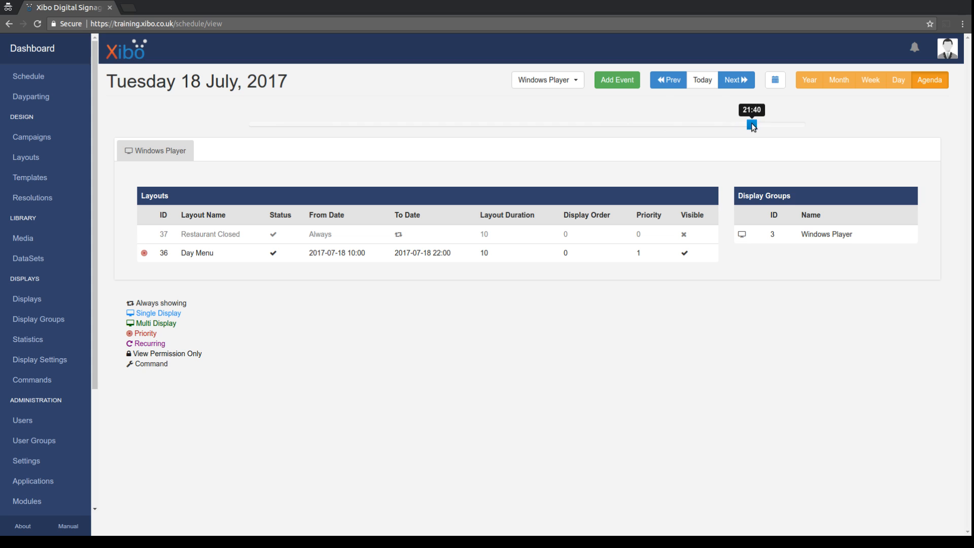
drag(760, 123, 760, 124)
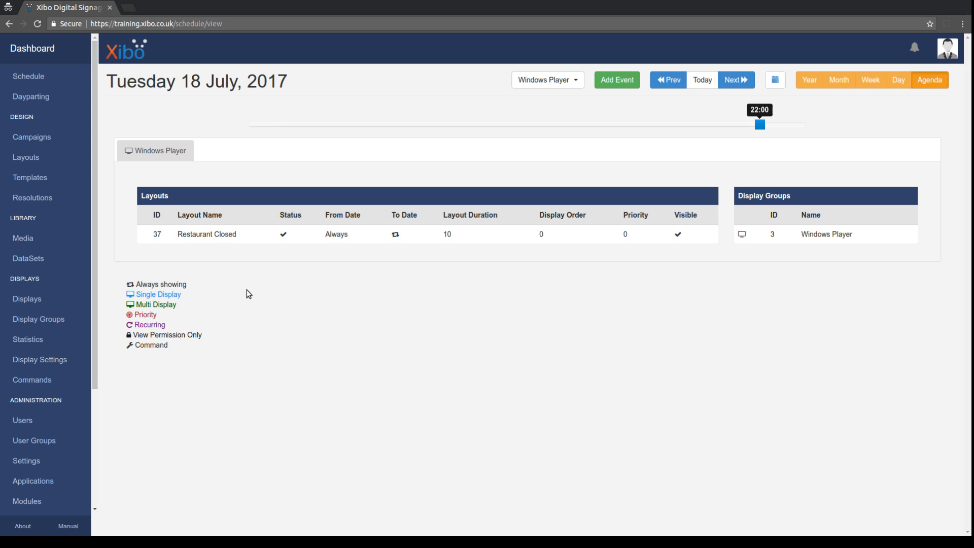
Check what plays at 09:55 on Wednesday 19 July, then return to the Dayparting list.
click(740, 84)
drag(760, 125, 480, 125)
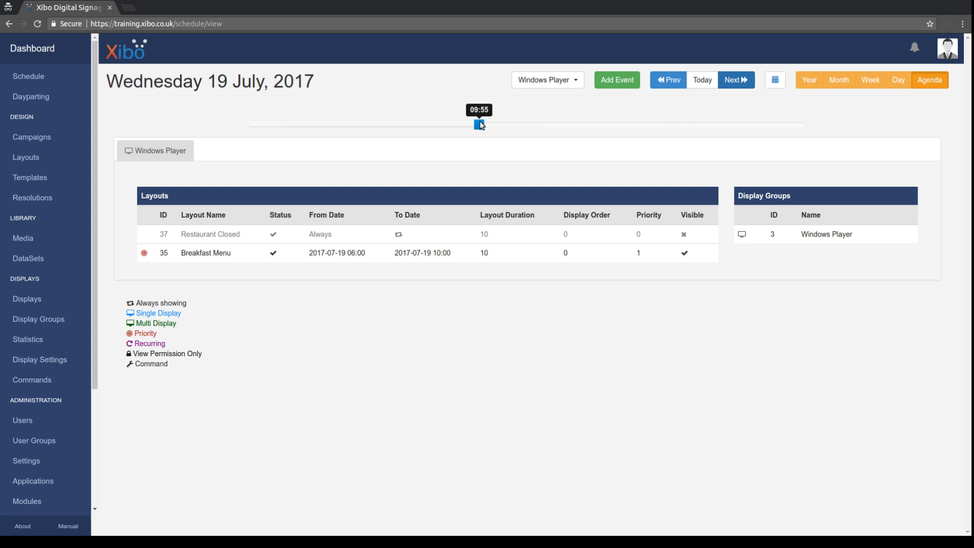
mouse_move(288, 237)
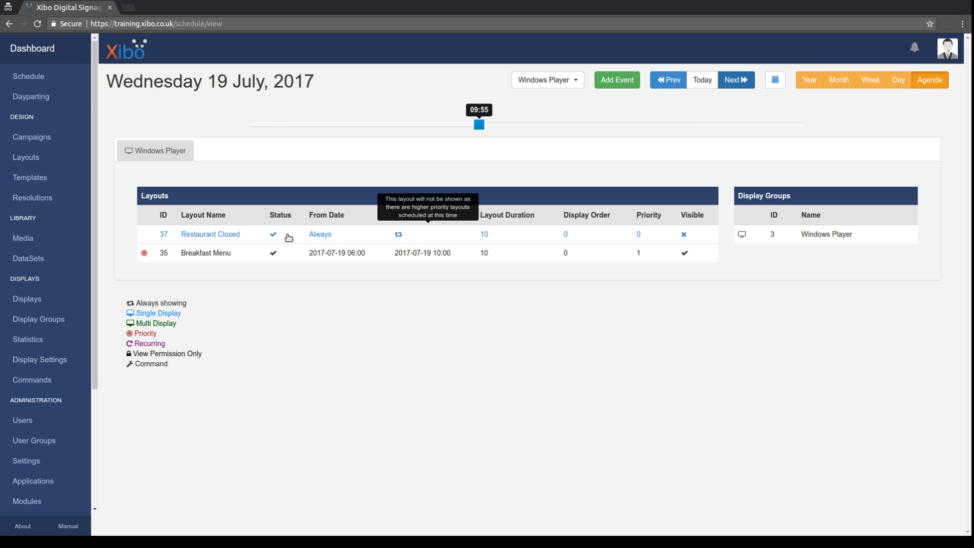
click(18, 101)
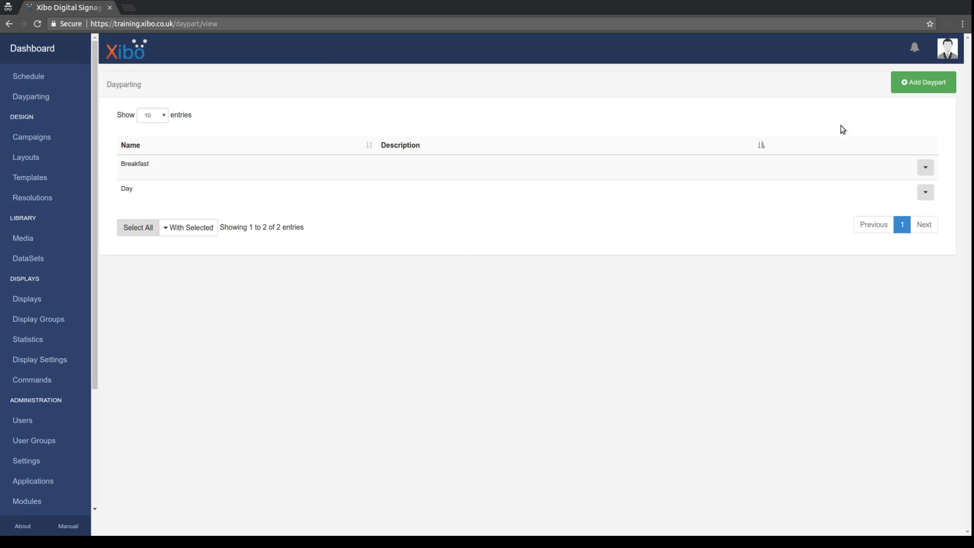
Edit the Breakfast daypart and add an exception for Sunday.
click(925, 167)
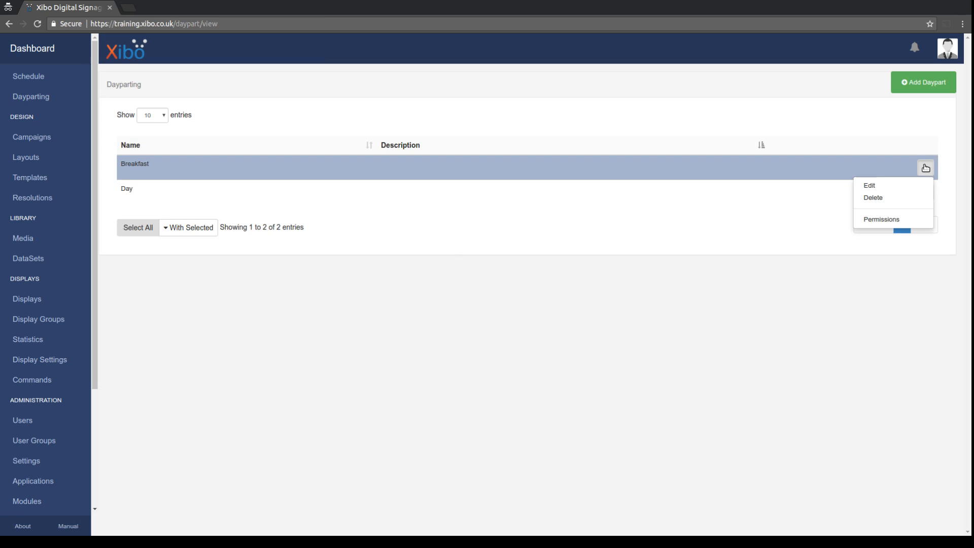
click(878, 186)
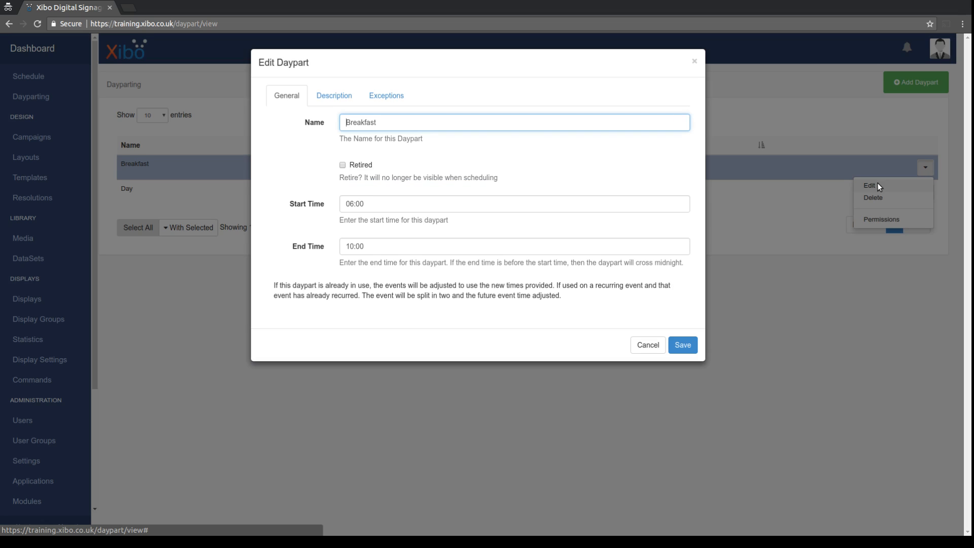
click(383, 96)
click(352, 147)
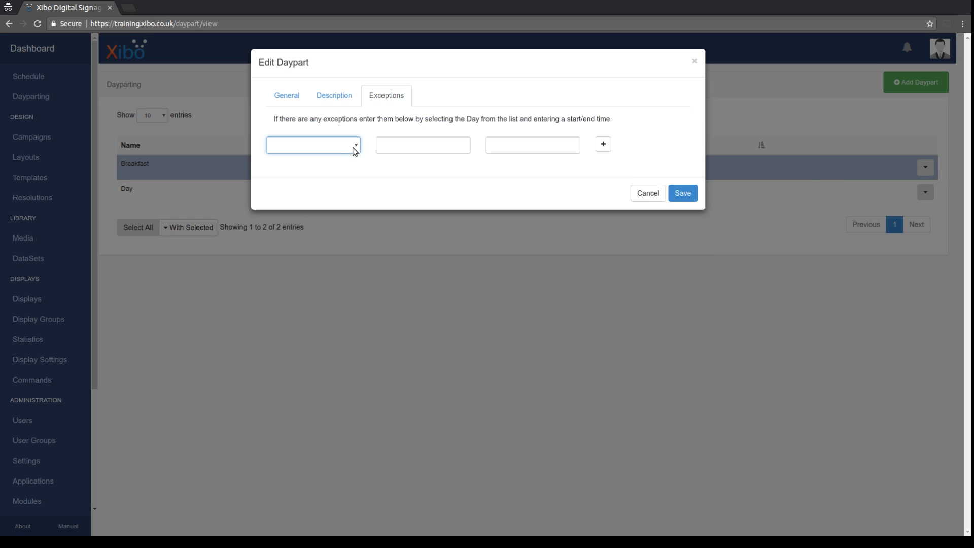
click(297, 220)
Set the Sunday exception to run 07:00 to 11:00 and save the daypart.
click(395, 144)
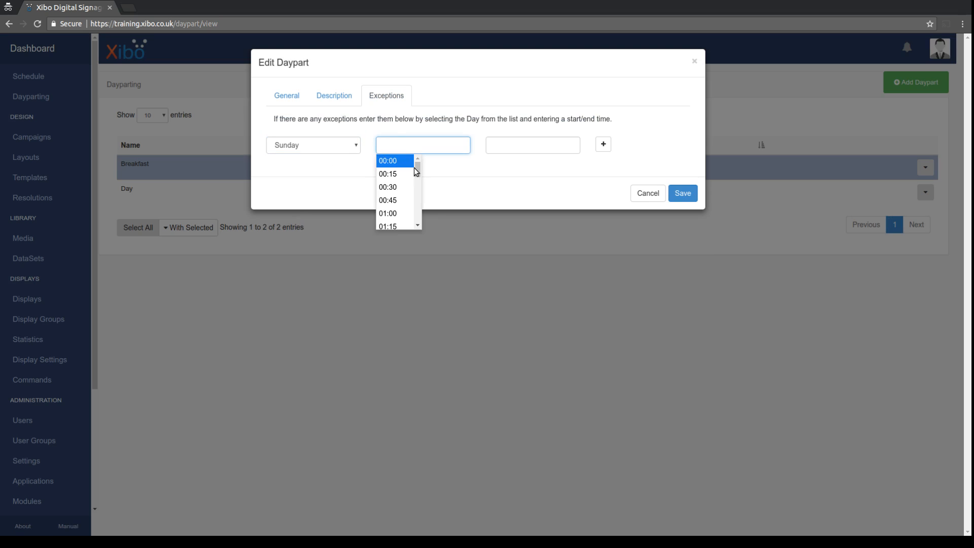
drag(419, 174, 417, 184)
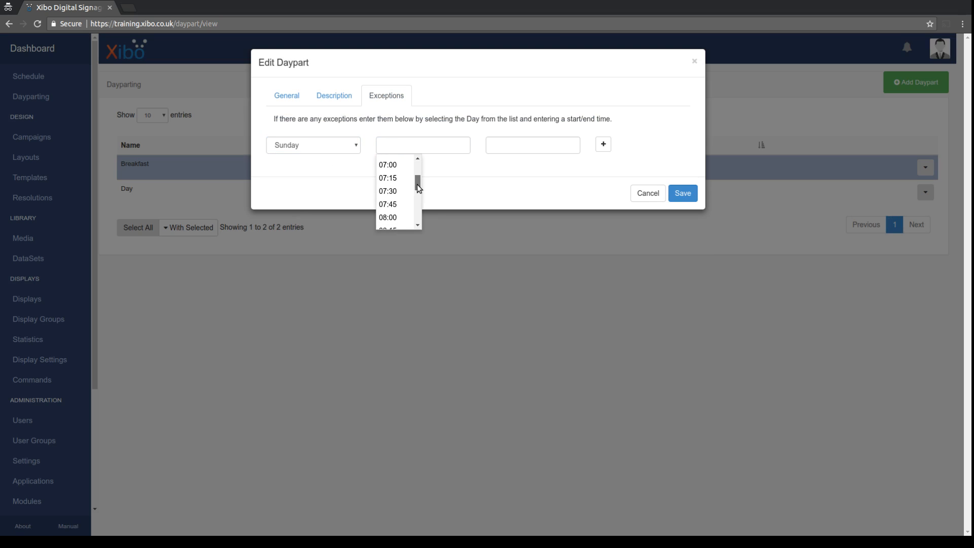
click(396, 168)
click(541, 146)
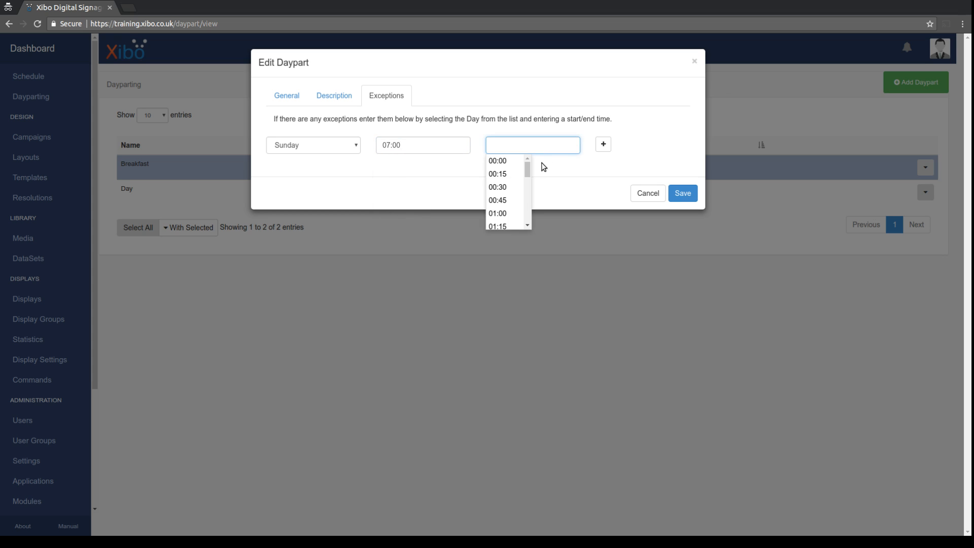
drag(529, 171, 528, 189)
click(506, 186)
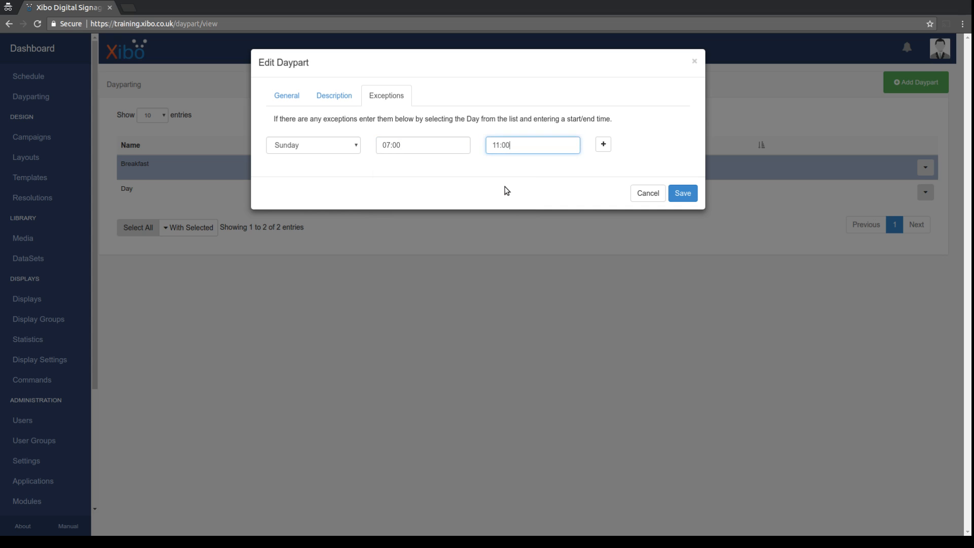
click(688, 195)
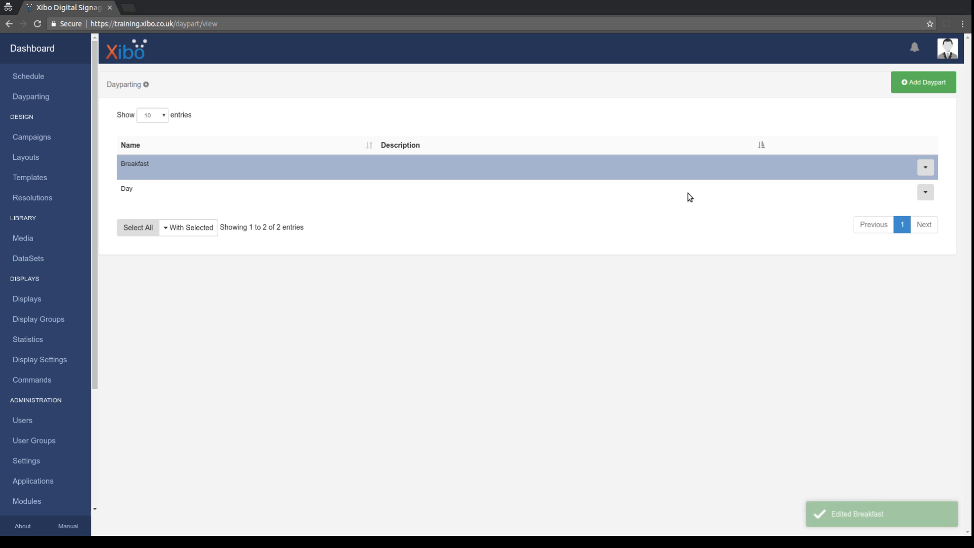
click(924, 192)
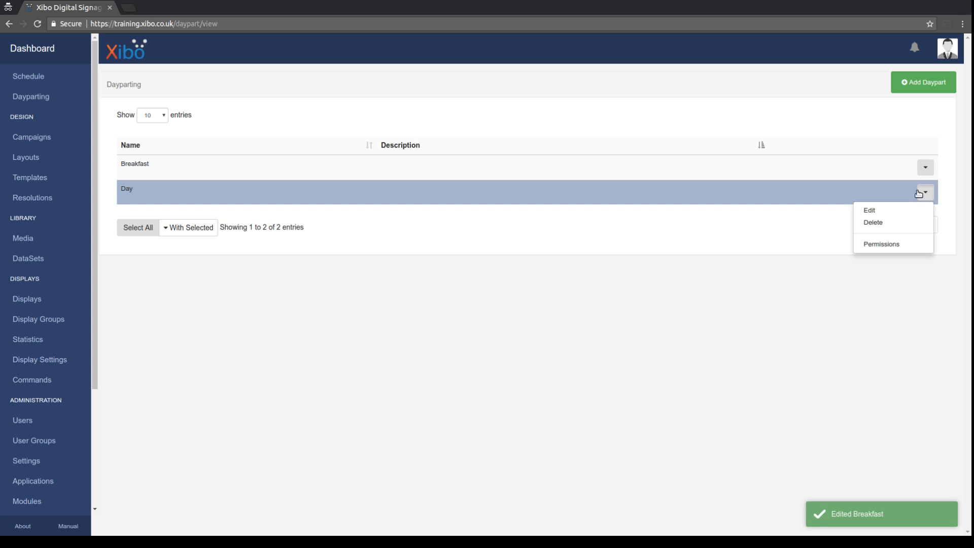
Edit the Day daypart and add a Sunday exception starting at 11:00.
click(869, 210)
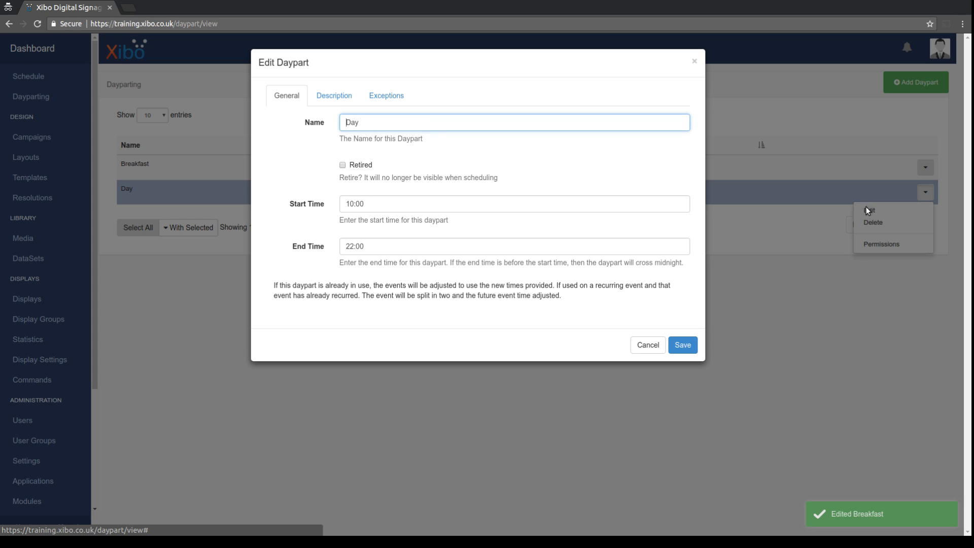
click(376, 96)
click(313, 146)
click(298, 219)
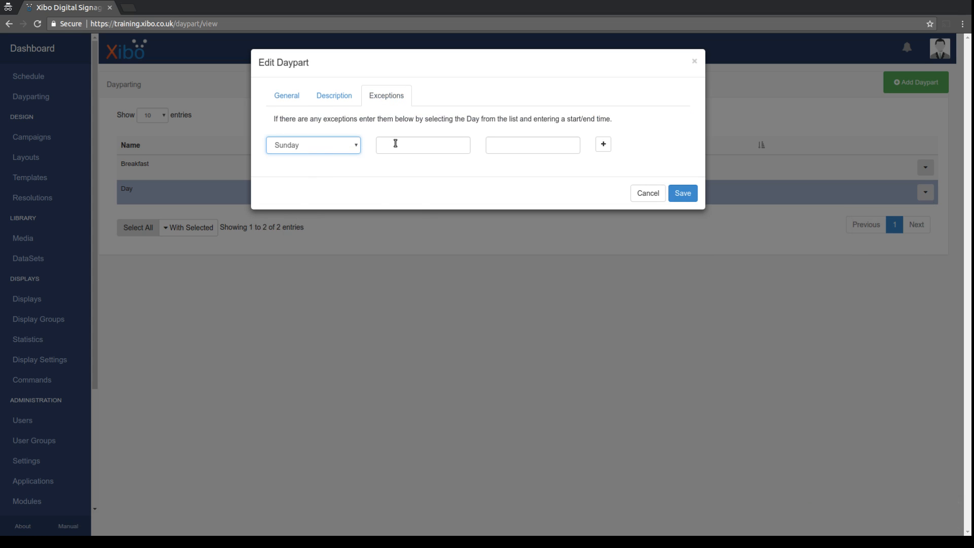
click(395, 144)
drag(418, 171, 418, 194)
click(387, 214)
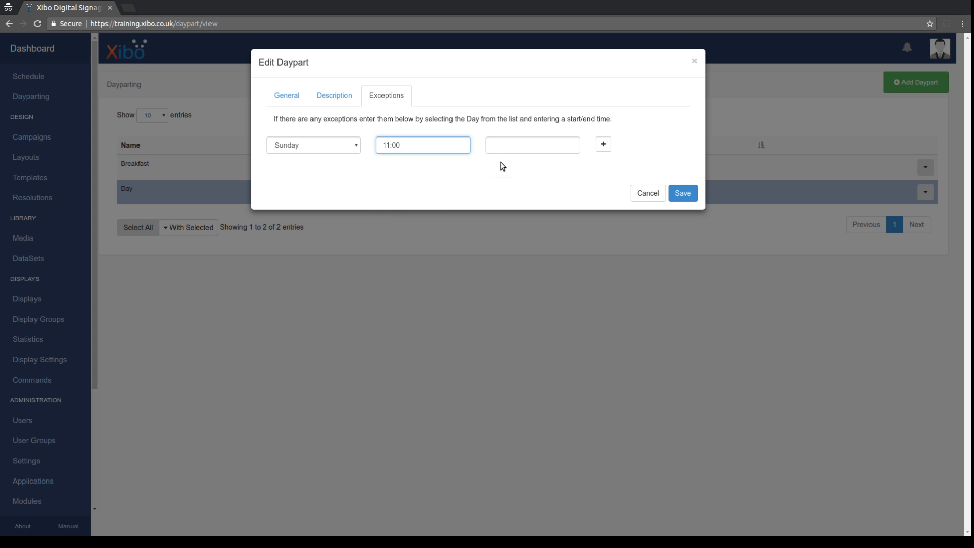
End the Sunday exception at 21:30, save, and return to the schedule calendar.
click(532, 146)
drag(527, 169, 528, 210)
click(528, 225)
click(500, 206)
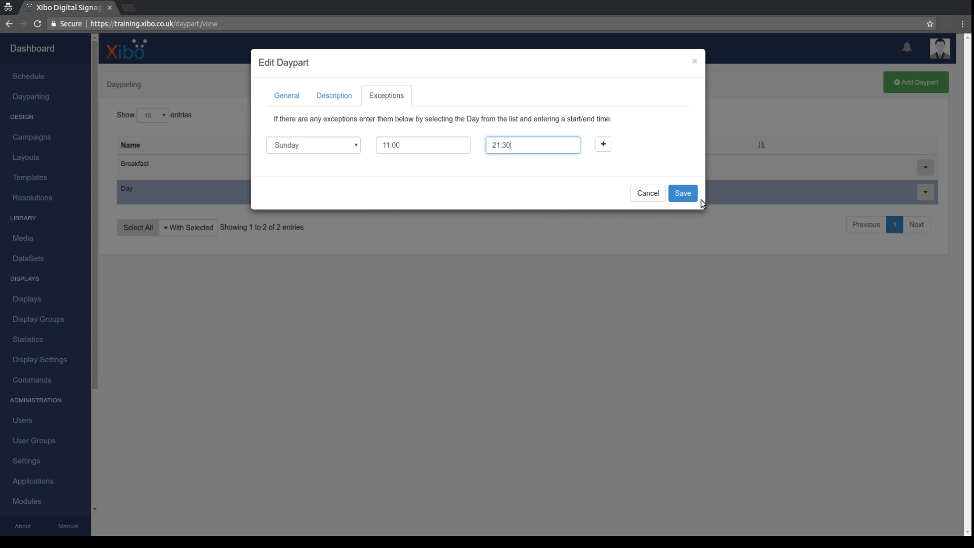
click(684, 195)
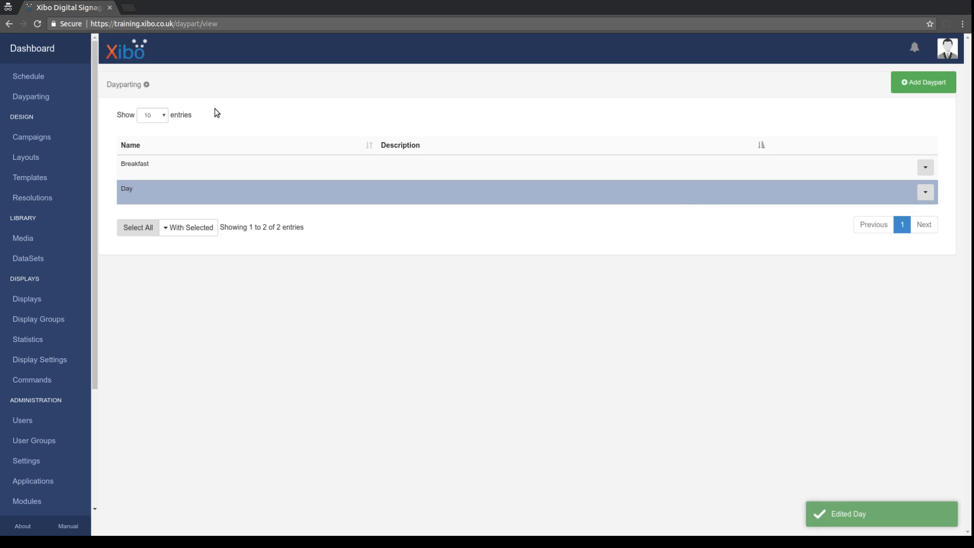
click(28, 82)
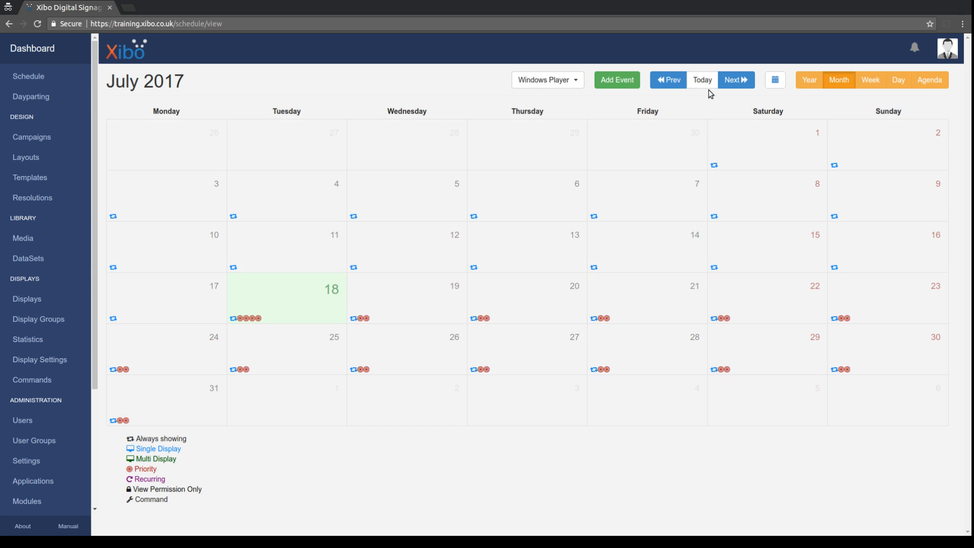
click(932, 80)
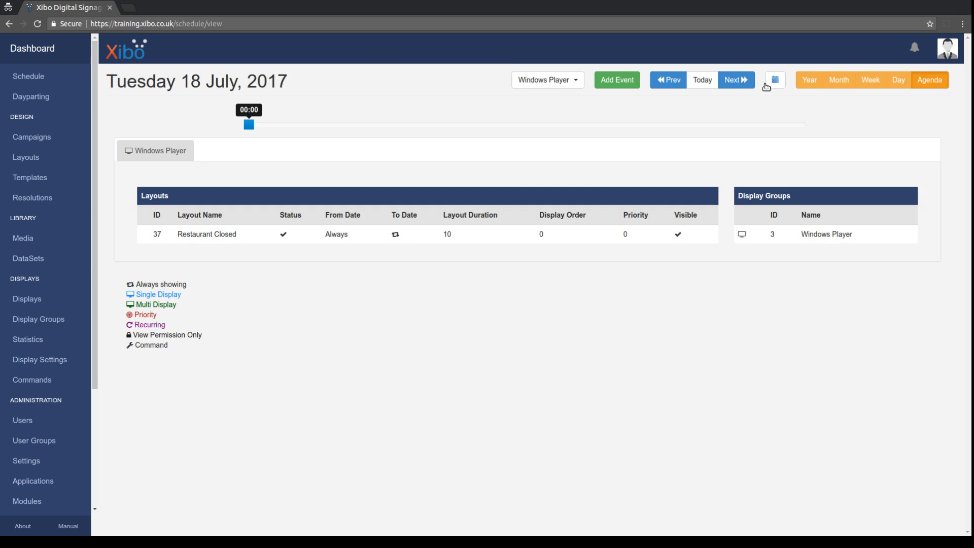
click(745, 80)
click(746, 80)
click(746, 80)
click(748, 80)
click(748, 81)
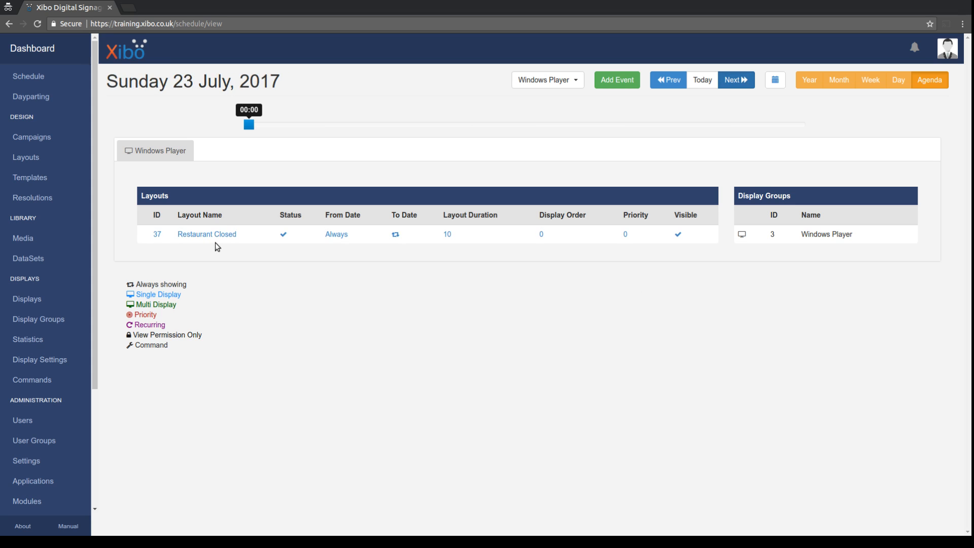
drag(249, 126, 388, 126)
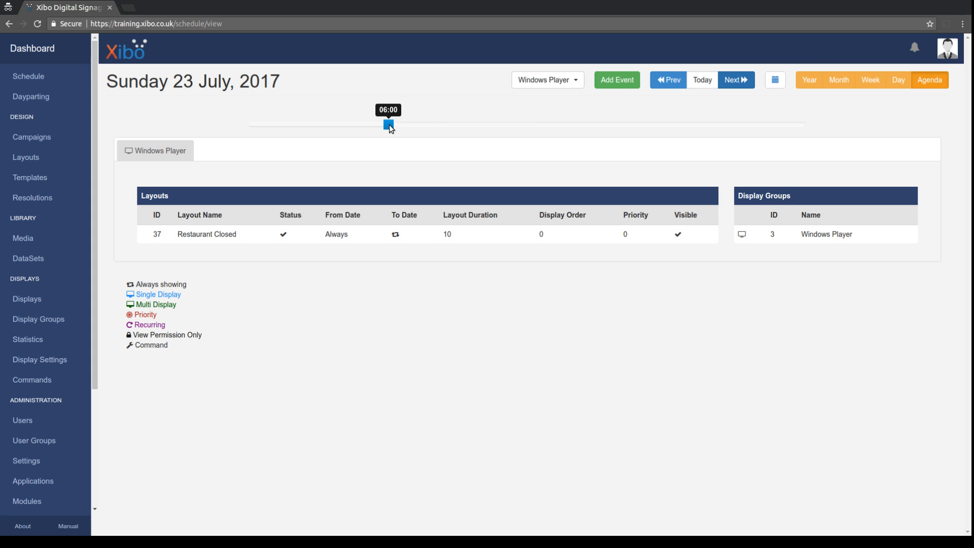
drag(410, 124, 412, 125)
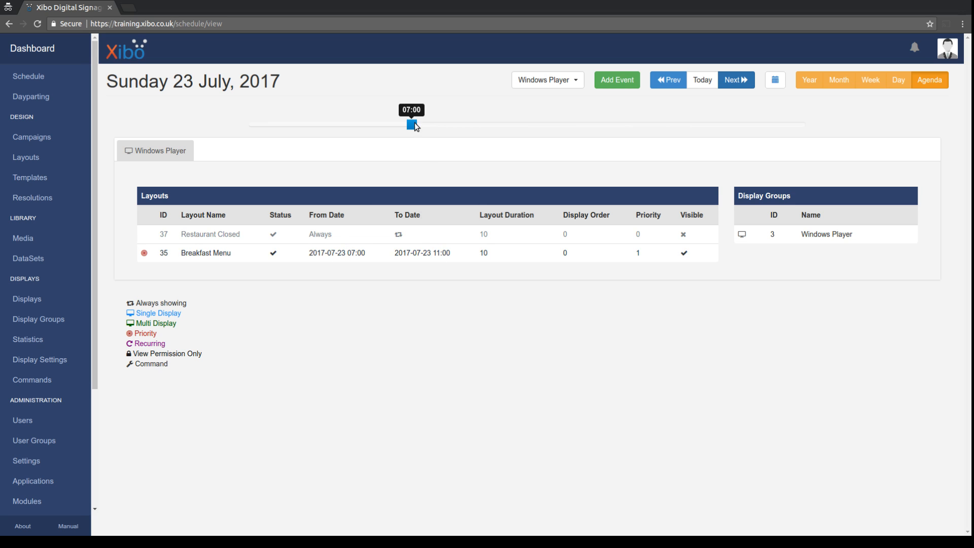
drag(458, 130, 482, 128)
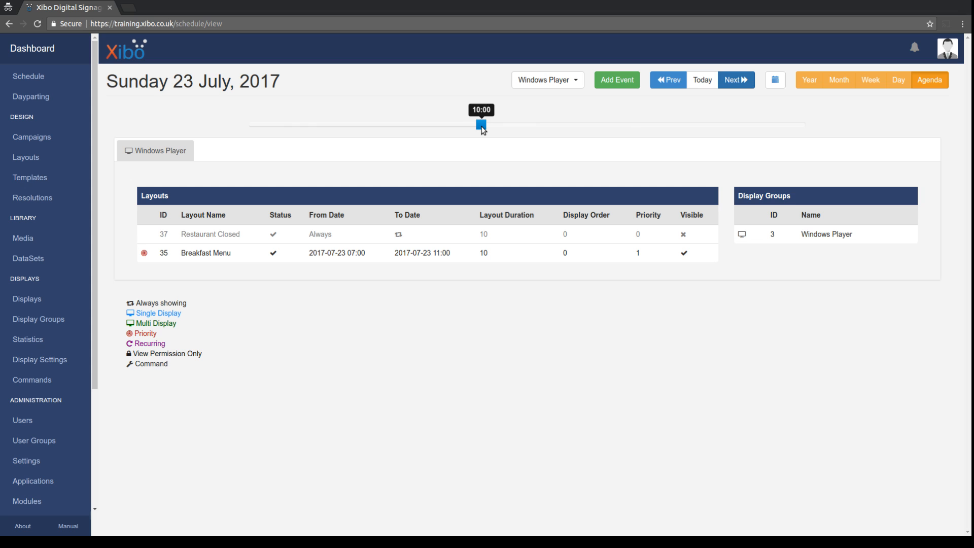
drag(482, 128, 586, 131)
drag(646, 127, 733, 128)
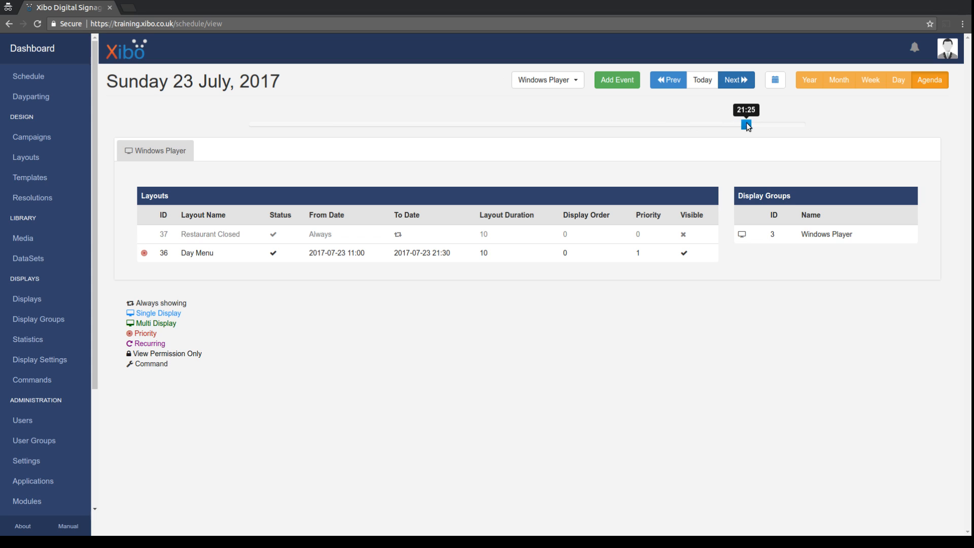
drag(747, 123, 749, 121)
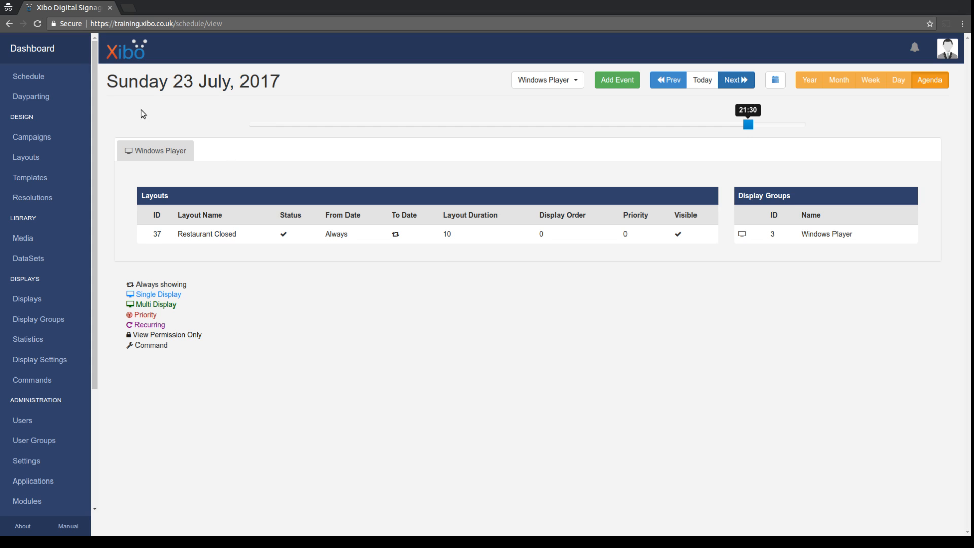
click(28, 79)
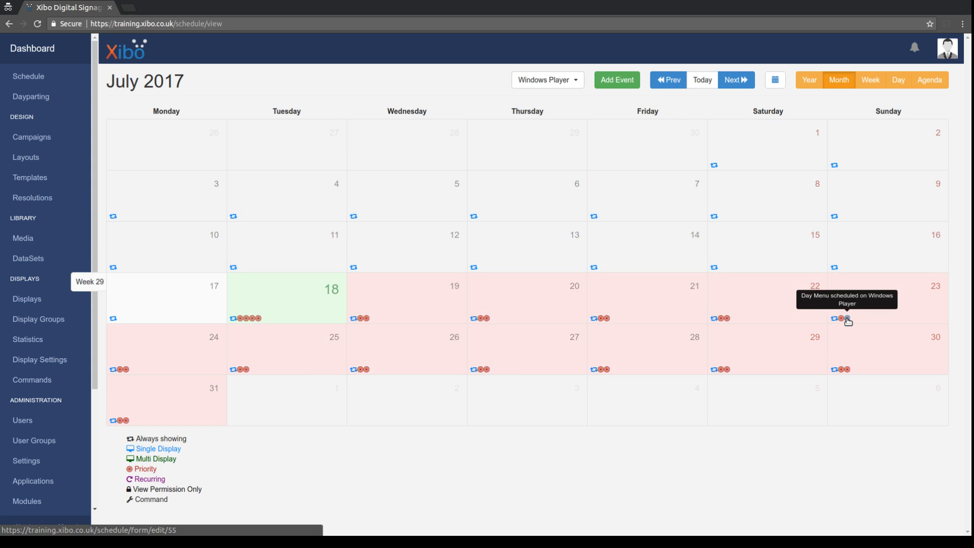
Open the Day Menu event on Sunday 23 July and change its repeat to Weekly.
click(848, 319)
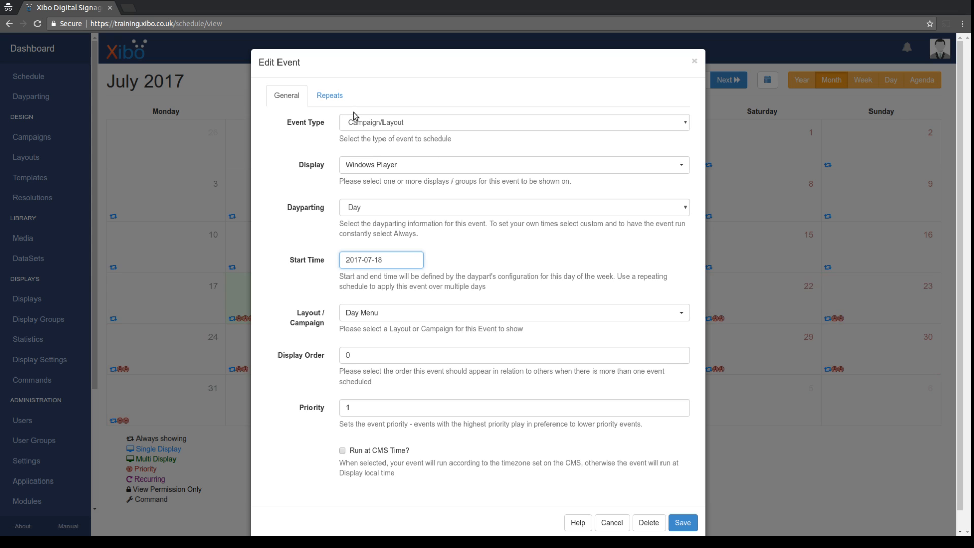
click(334, 99)
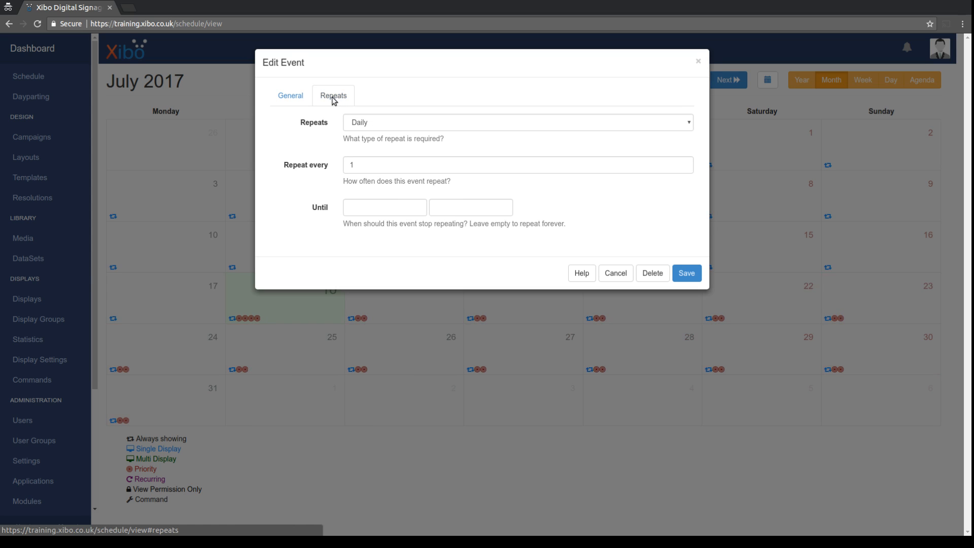
click(368, 124)
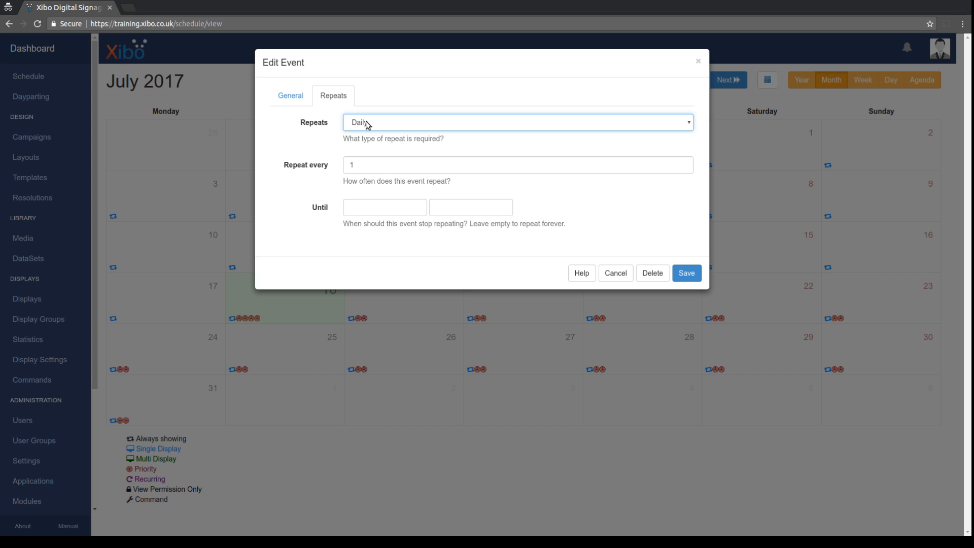
click(363, 171)
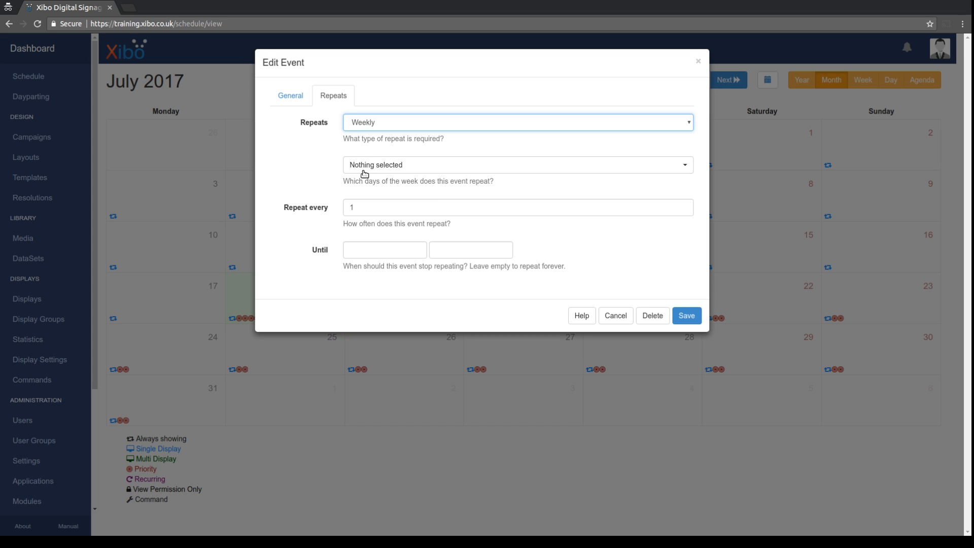
Select Monday through Saturday as the repeat days and save the event.
click(373, 166)
click(366, 198)
click(369, 211)
click(370, 223)
click(369, 237)
click(366, 251)
click(368, 264)
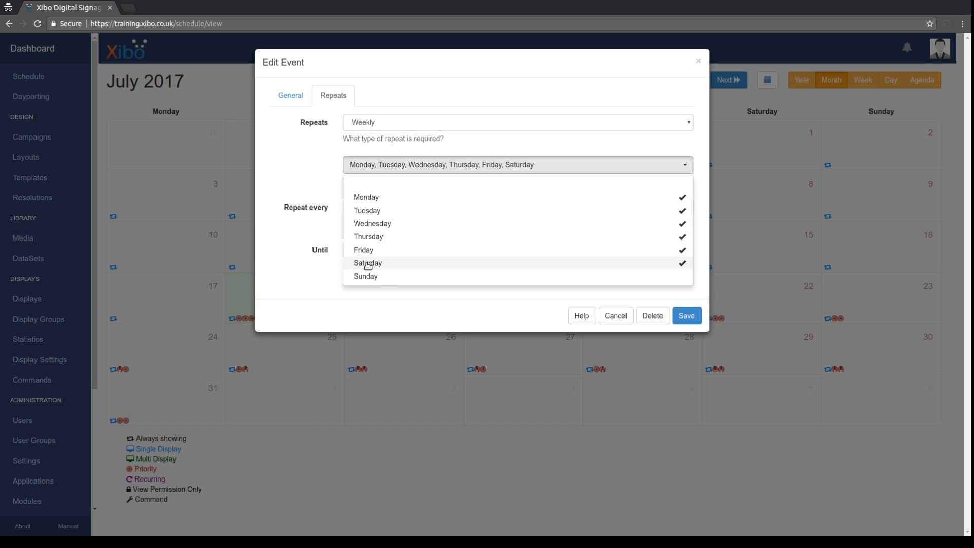
click(319, 267)
click(692, 316)
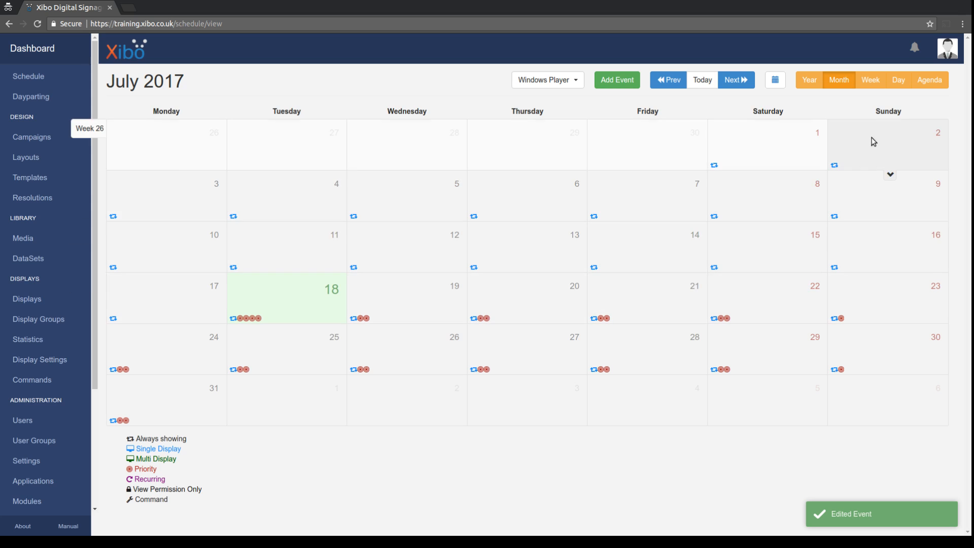
View the Sunday 23 July agenda at 11:00 to confirm Breakfast Menu ends before Restaurant Closed.
click(944, 84)
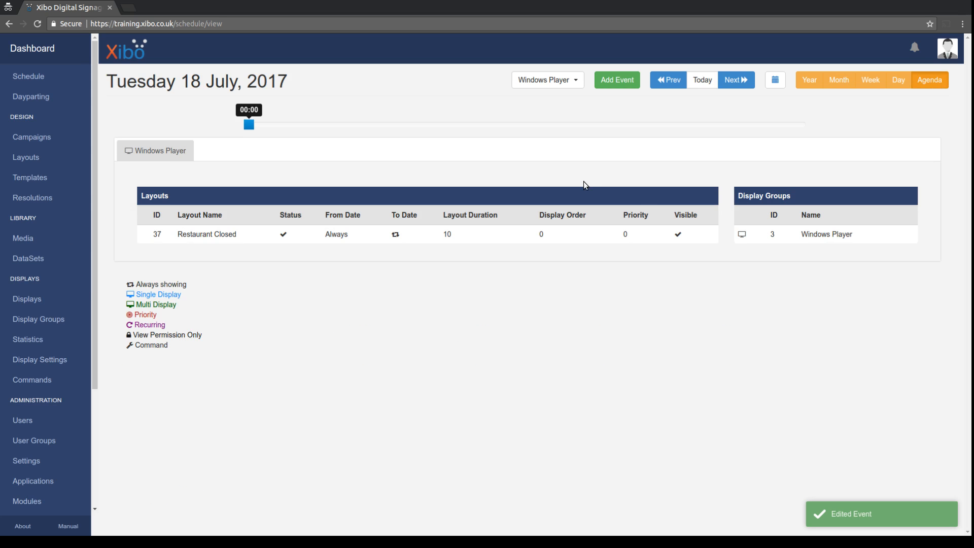
click(744, 83)
click(745, 83)
click(745, 83)
click(745, 83)
click(745, 83)
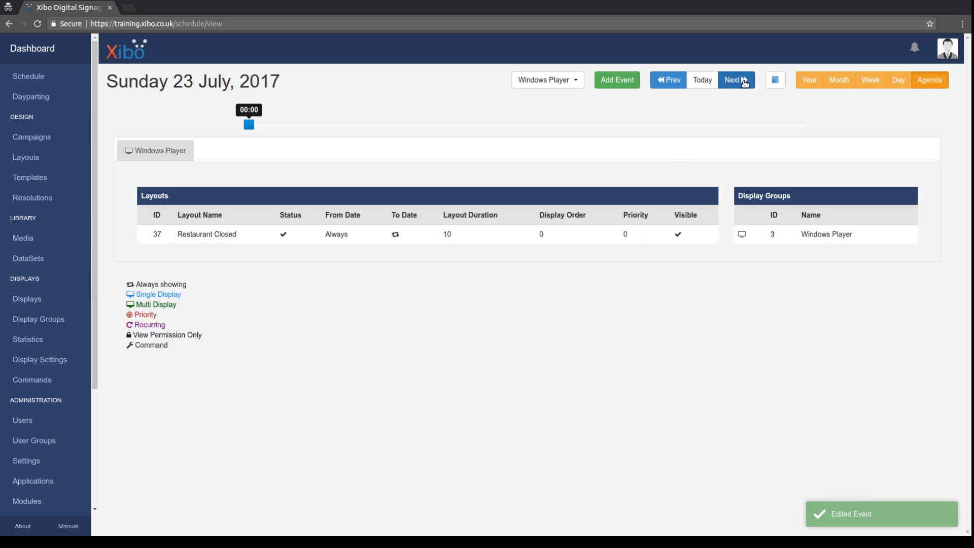
drag(376, 126, 421, 126)
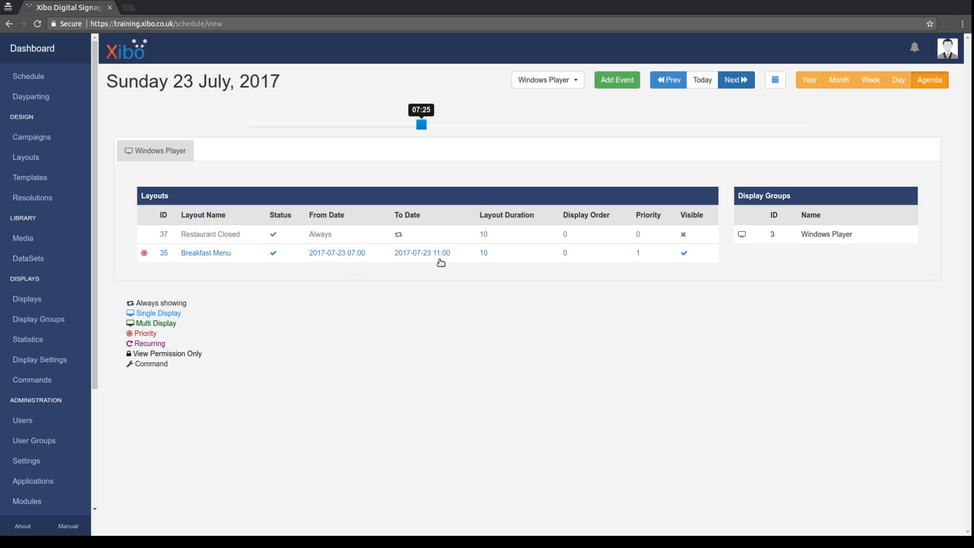
drag(421, 124, 506, 128)
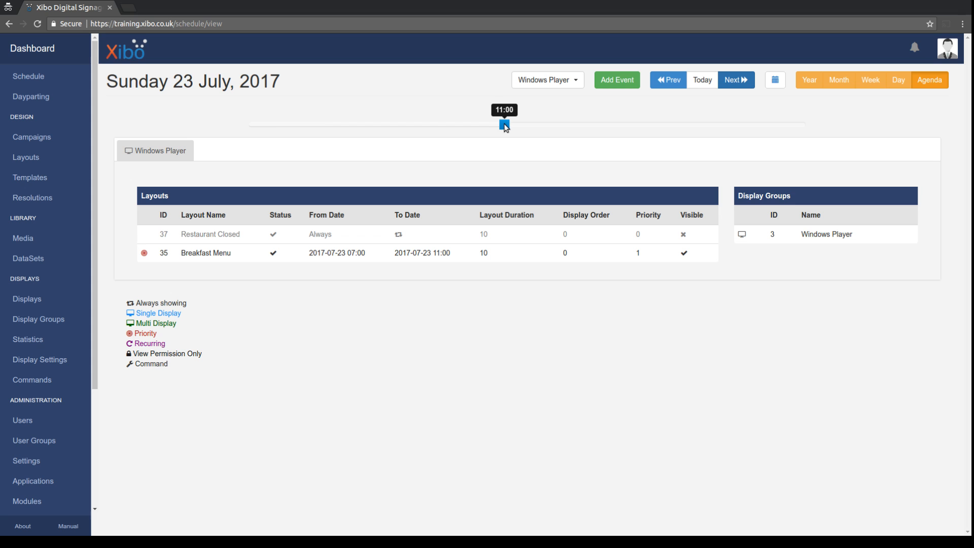